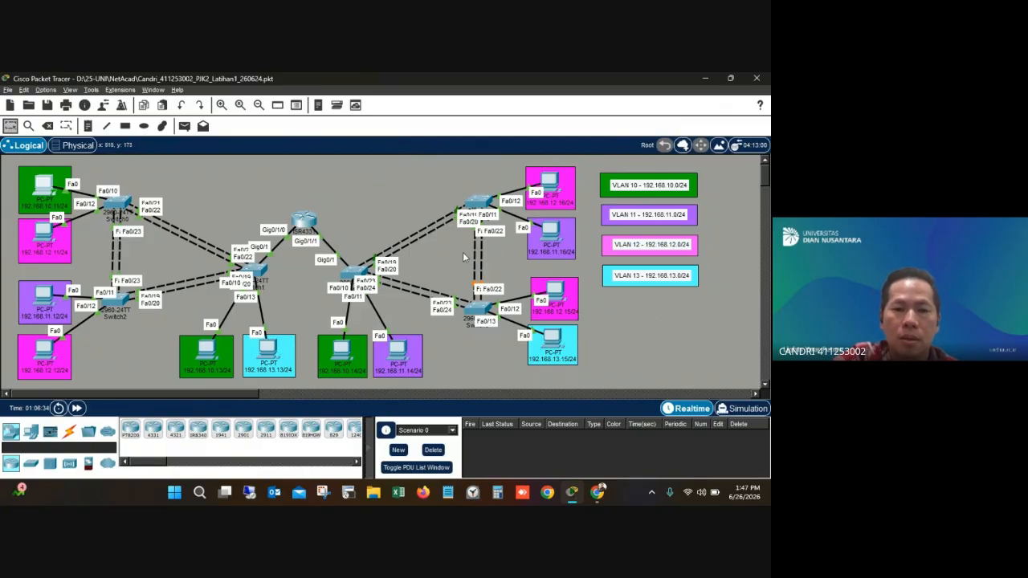
- Examine the topology's central router, the switch and PC groups on both sides, and the legend of VLAN 10 to 13 subnets
drag(328, 203, 287, 242)
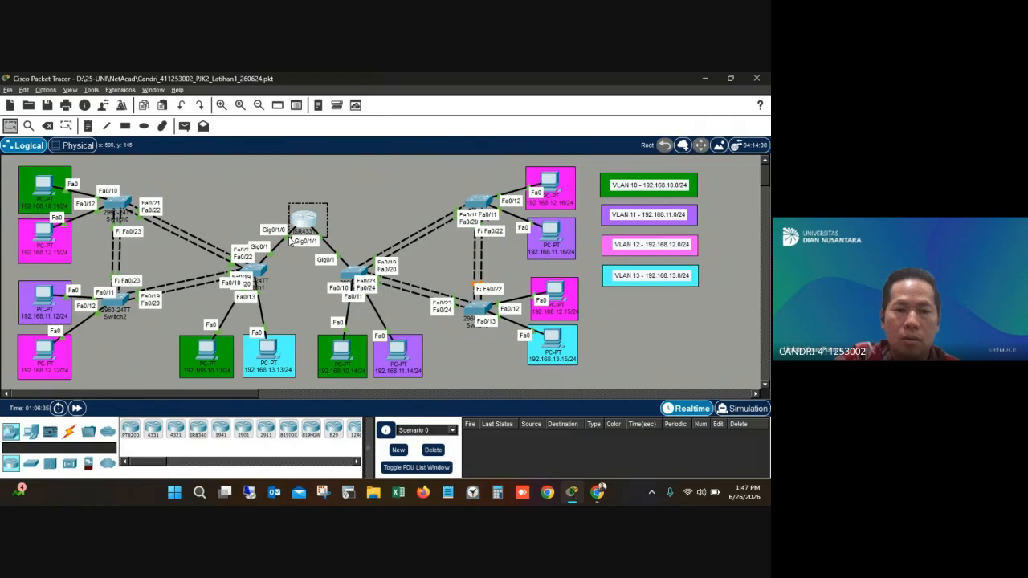
click(281, 269)
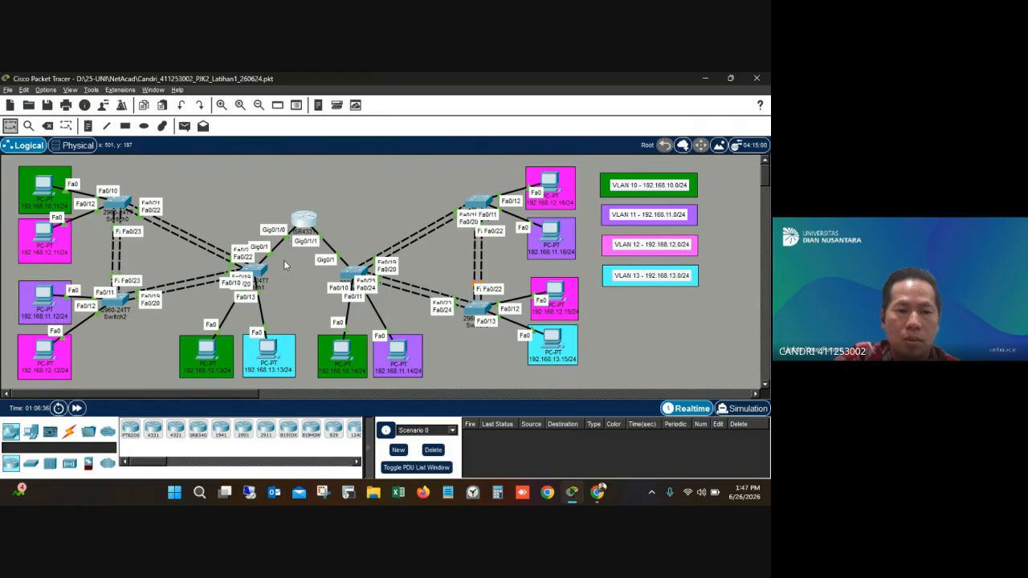
drag(275, 184, 78, 367)
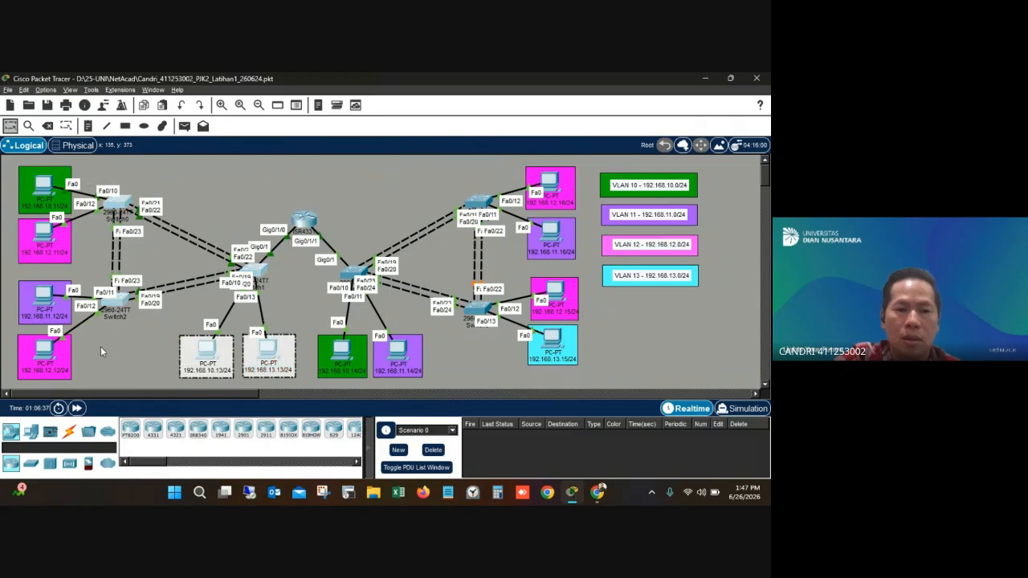
drag(325, 178, 514, 348)
click(224, 191)
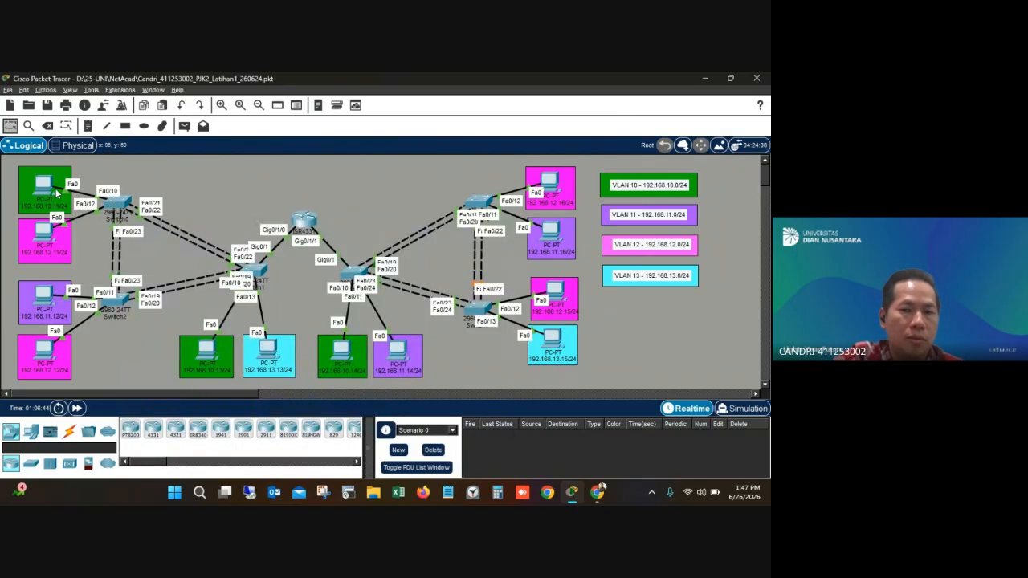
mouse_move(42, 255)
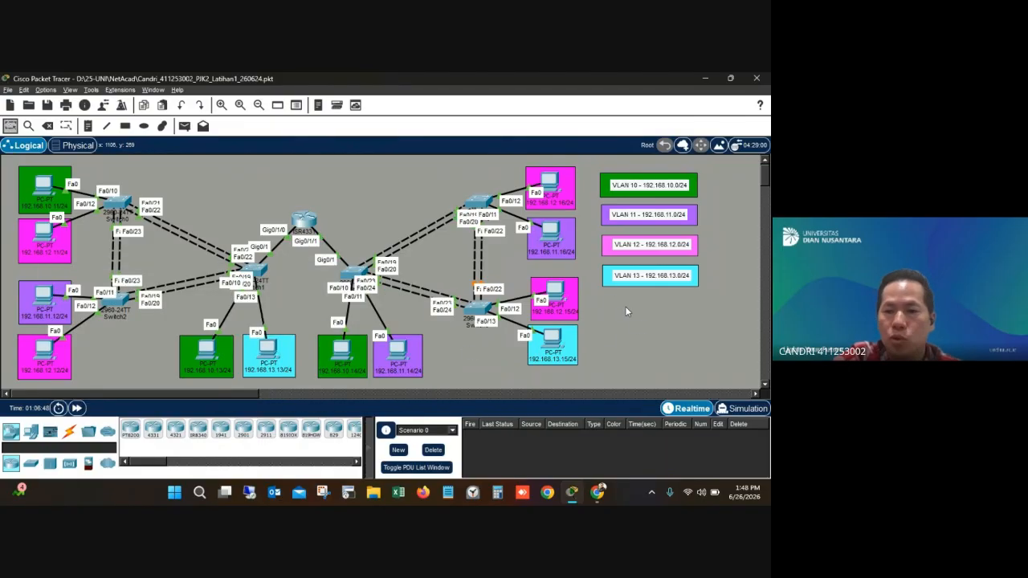
drag(709, 299, 596, 163)
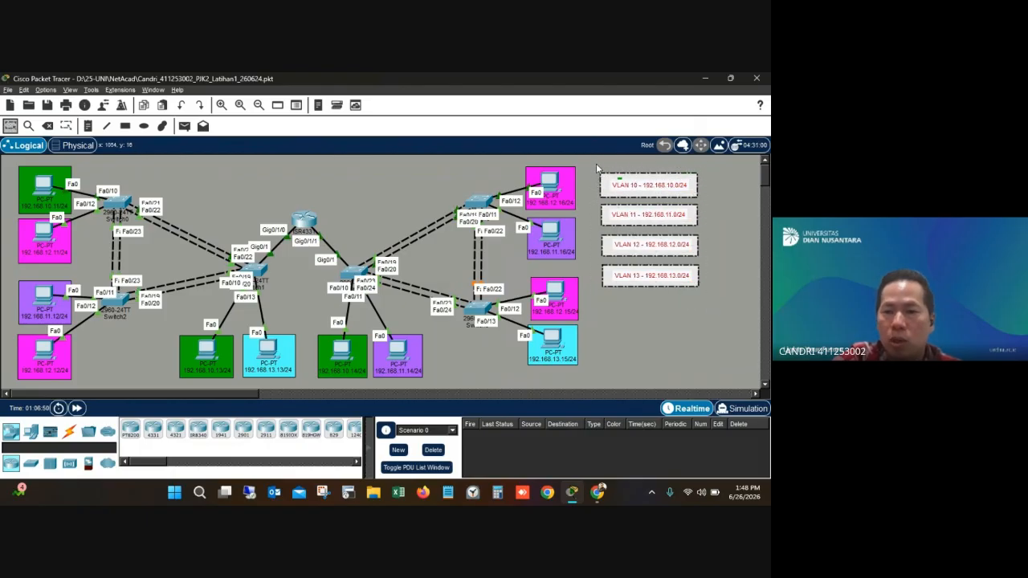
click(726, 258)
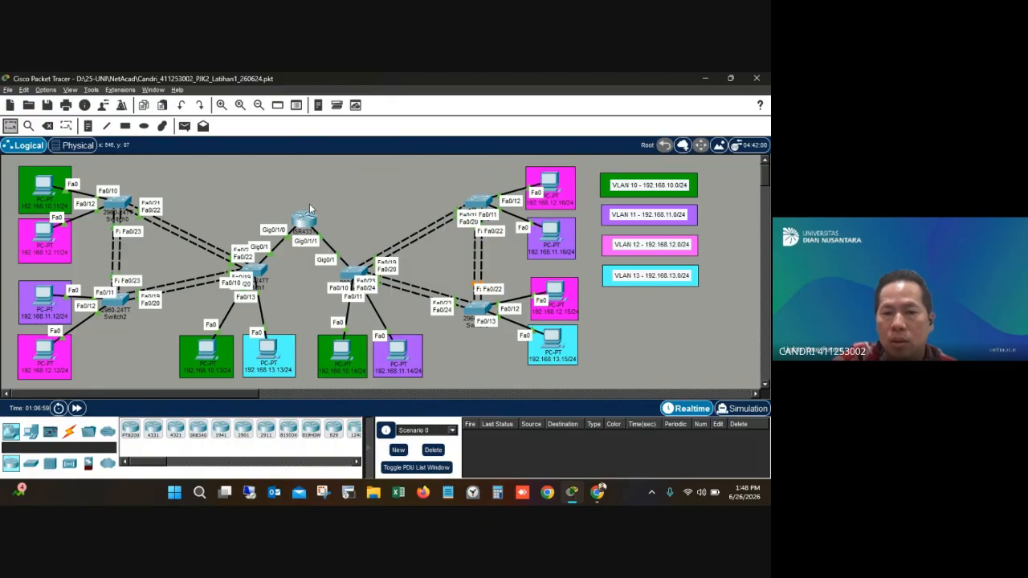
- Inspect the central router's physical hardware and read the description of the NIM-ES2-4 module
mouse_move(303, 222)
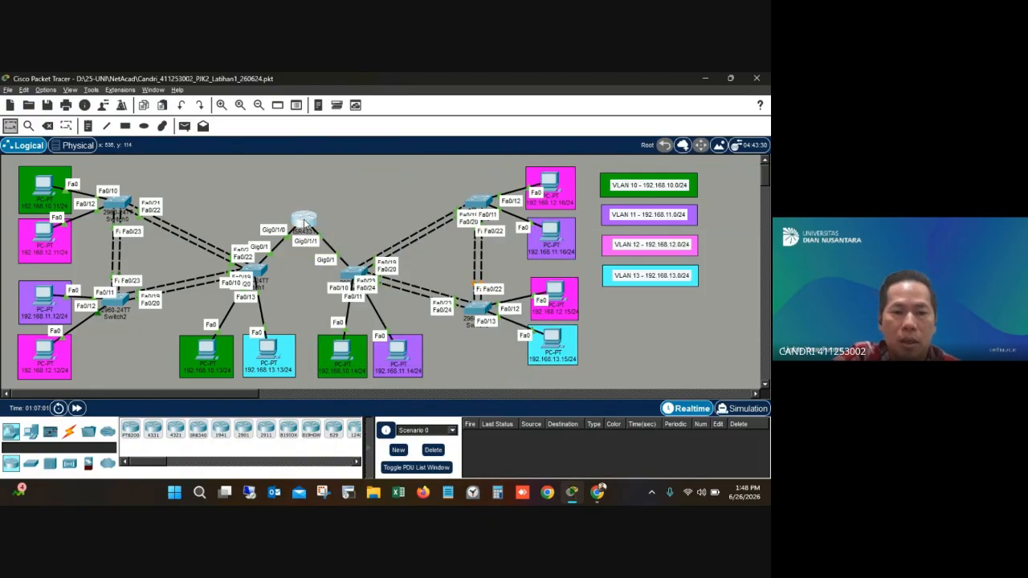
click(305, 223)
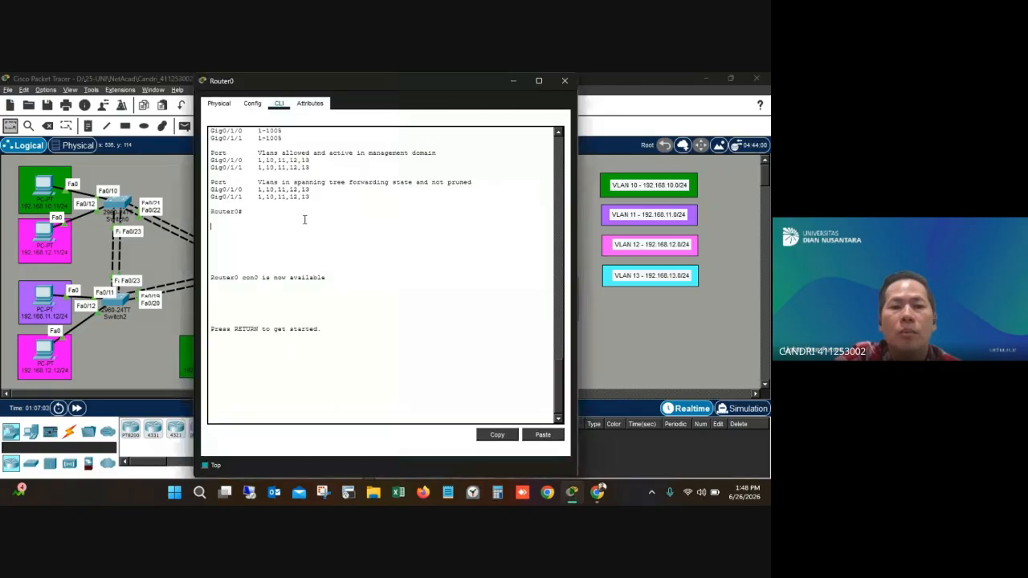
click(253, 103)
click(219, 103)
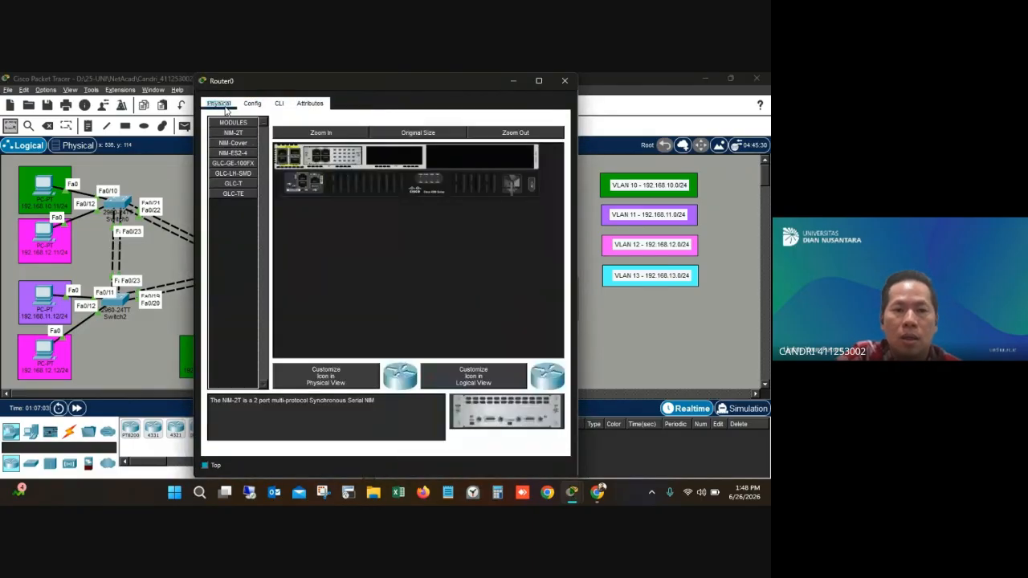
click(240, 154)
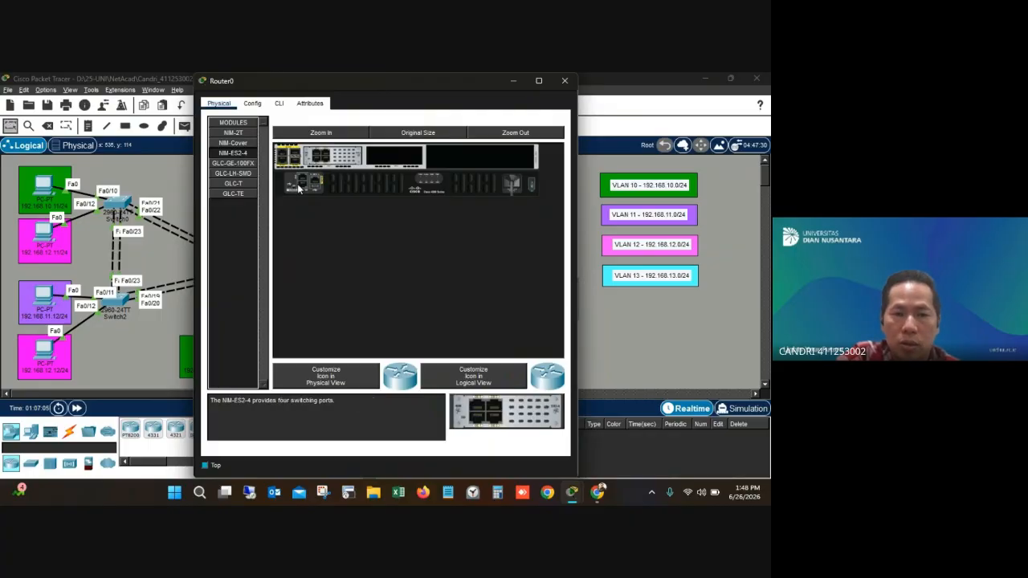
triple_click(310, 401)
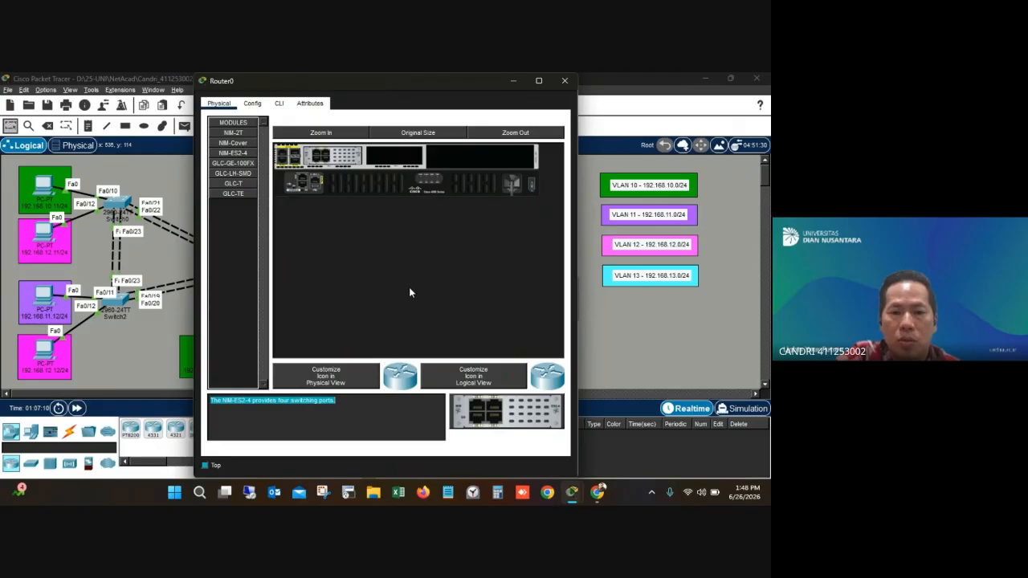
click(564, 81)
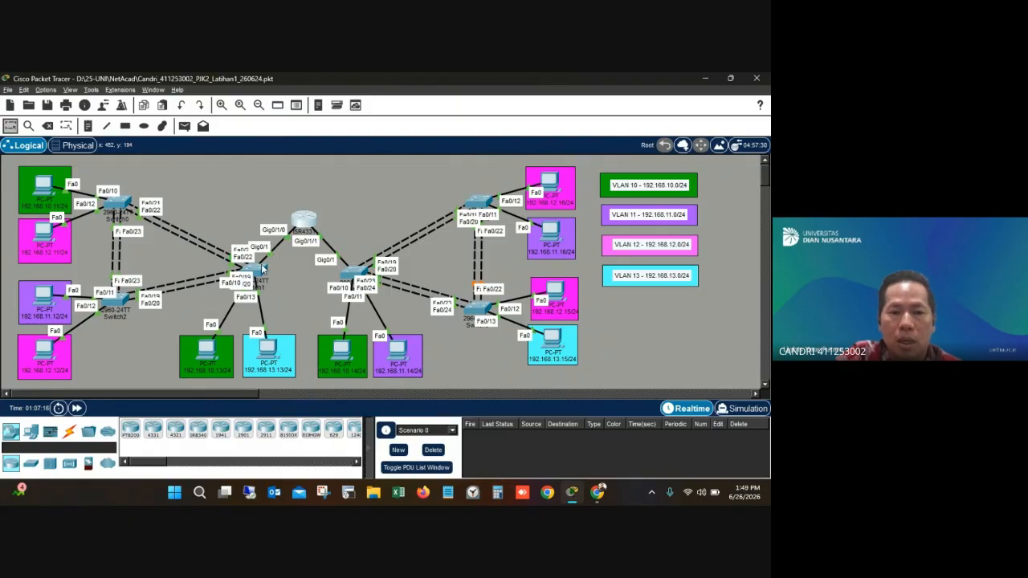
- In the central router's command line, enter privileged mode and run show interf trunk to review the VLANs on its trunk ports
mouse_move(263, 270)
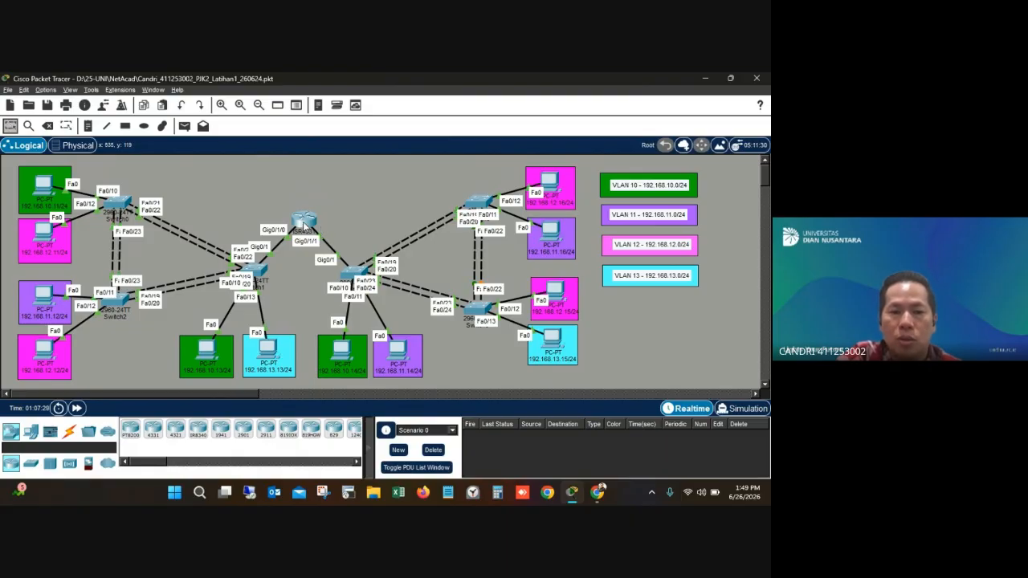
click(303, 222)
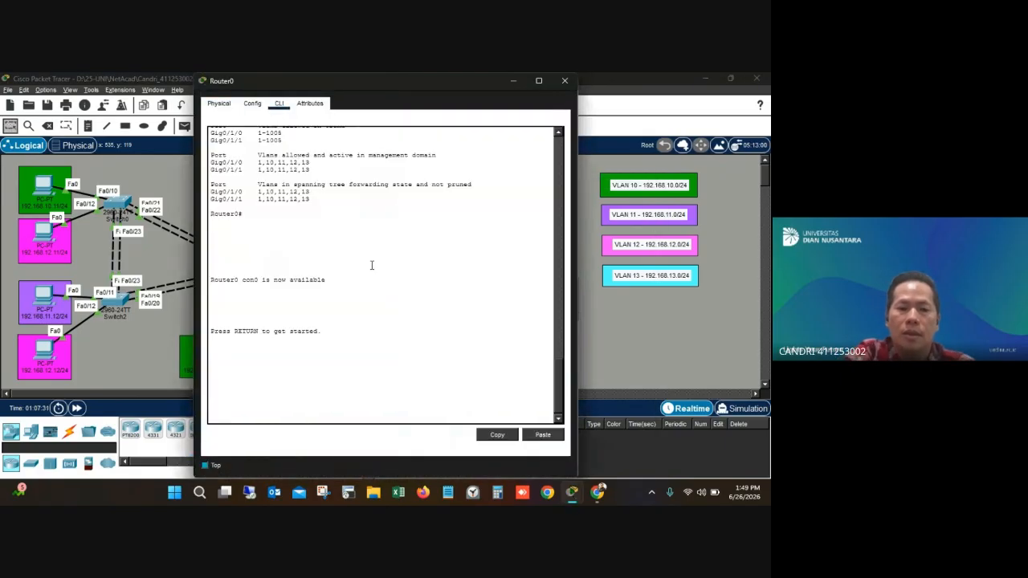
key(Return)
text(sh)
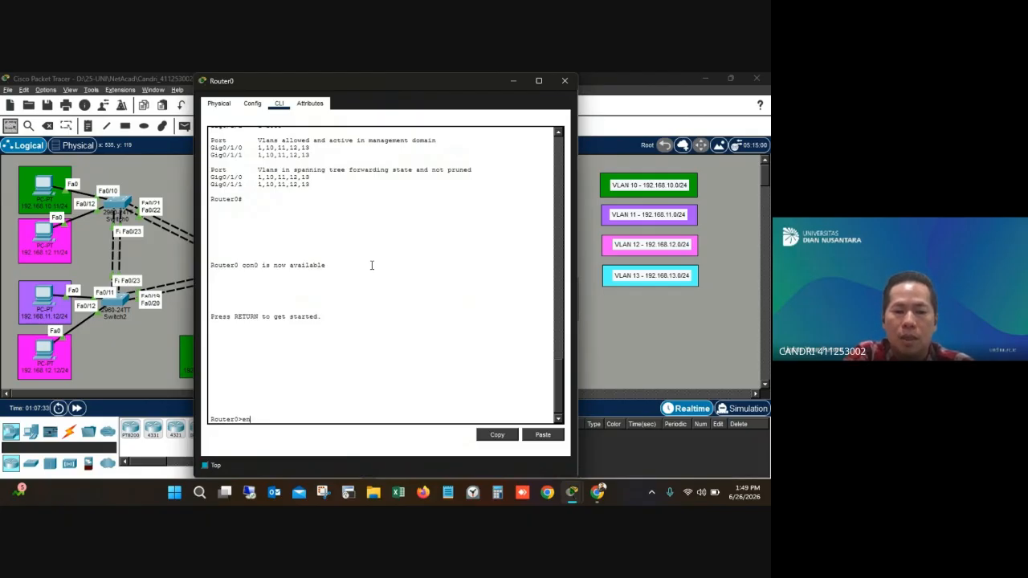
key(Return)
text(show)
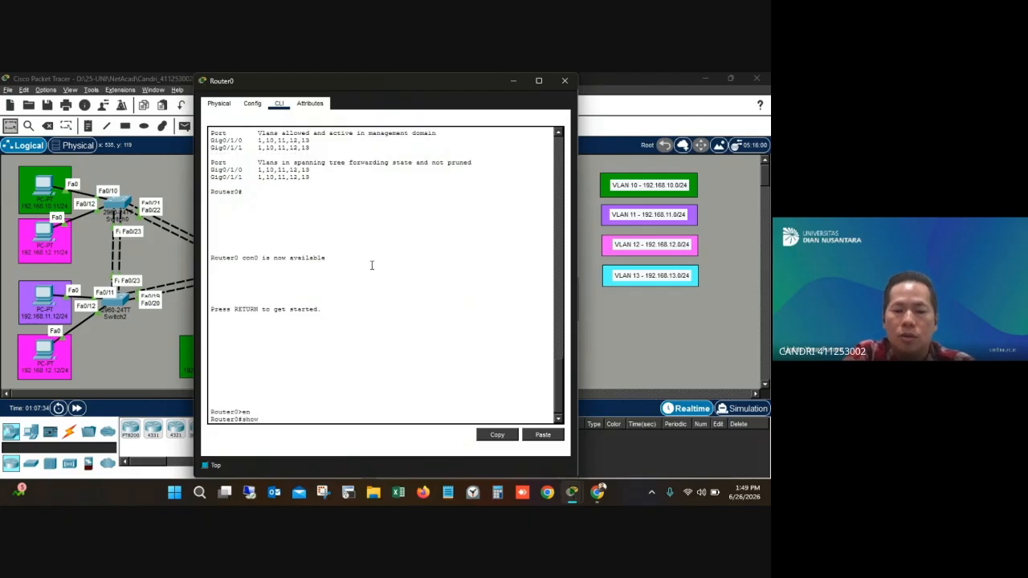
text( interf trunk)
key(Return)
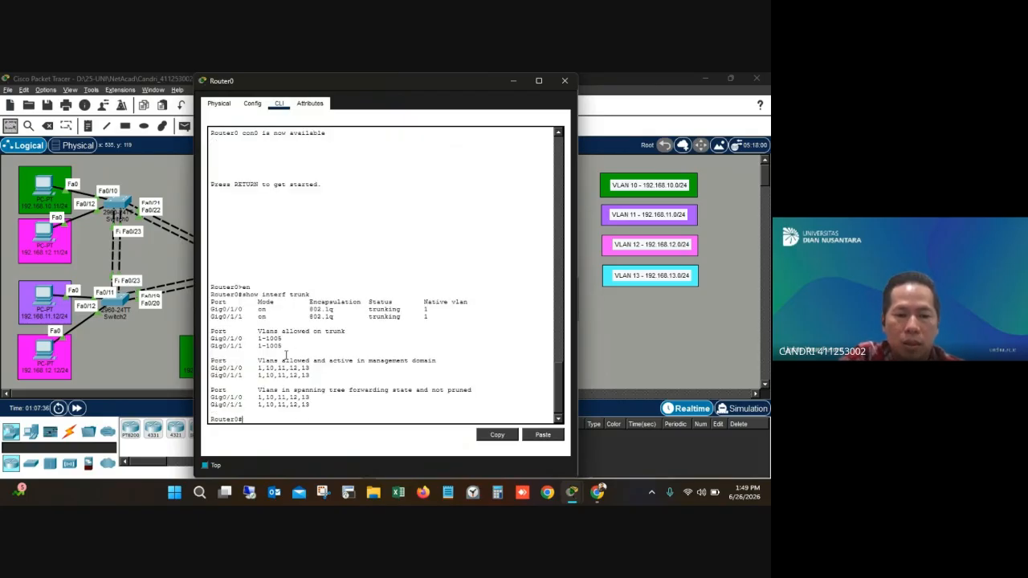
drag(277, 398, 218, 398)
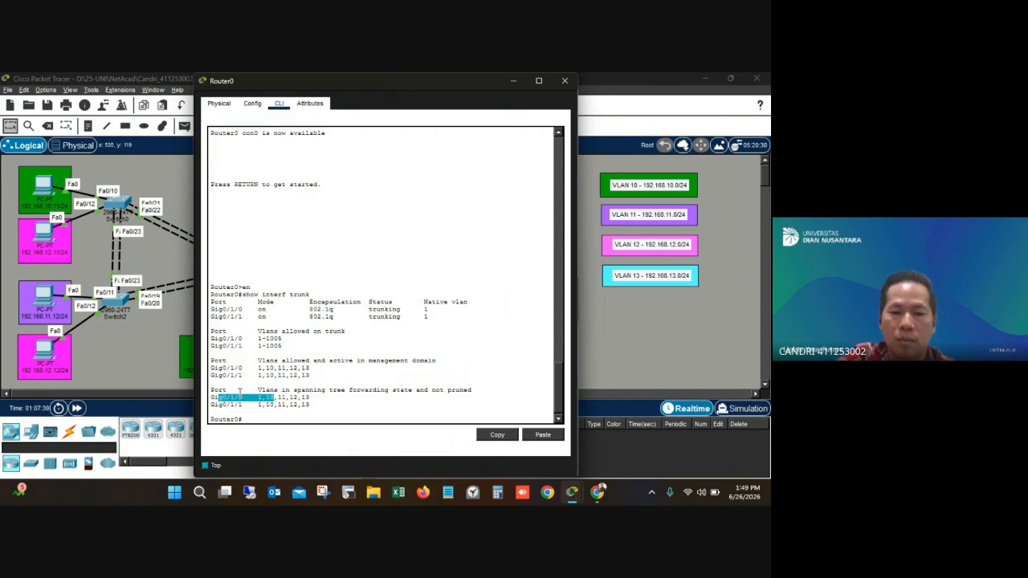
click(301, 400)
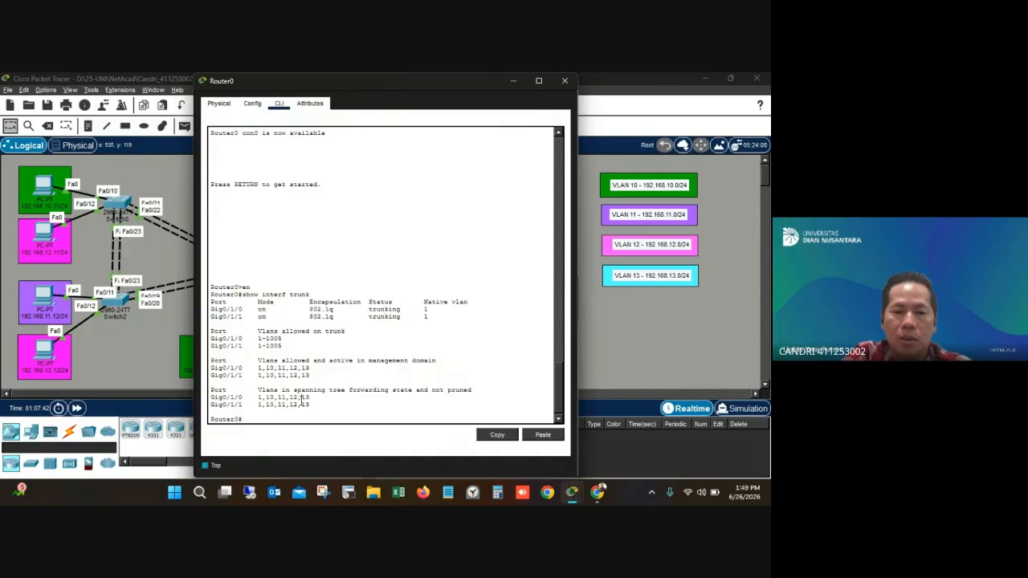
- Run sh ip int br on the router, review the Vlan10 interface entry, and close the router's window
text(sh ip int)
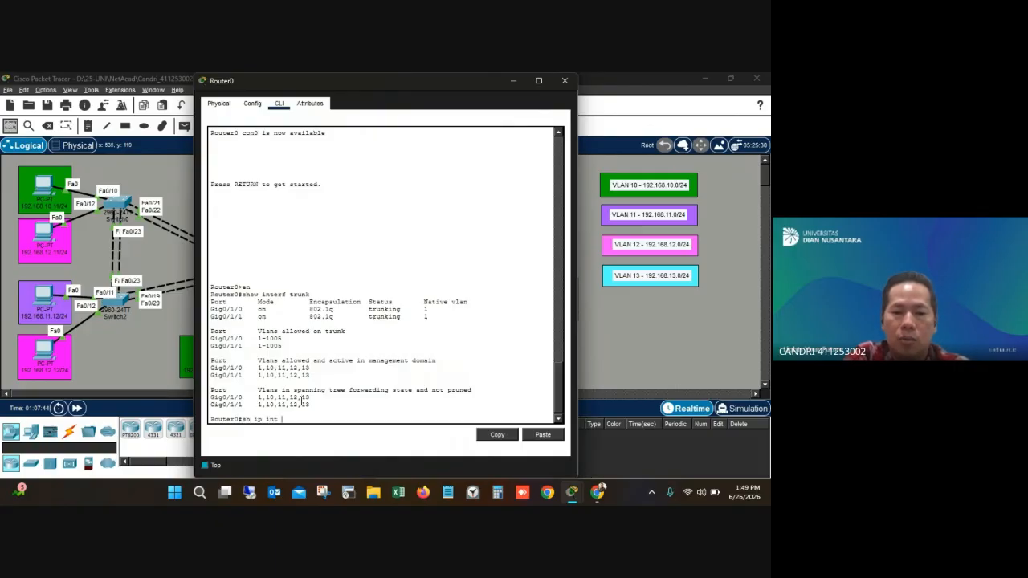
text( br)
key(Return)
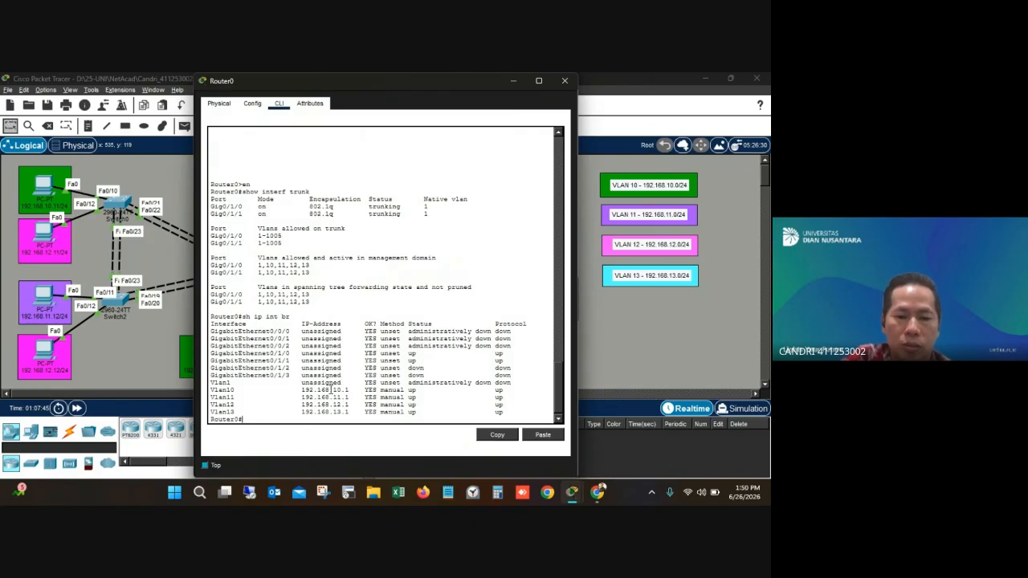
triple_click(330, 389)
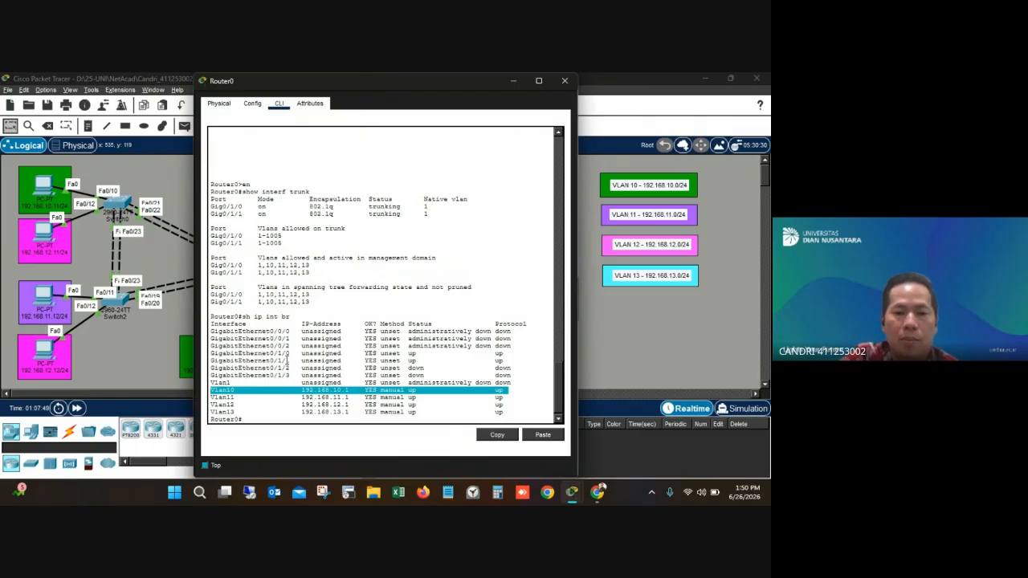
click(565, 81)
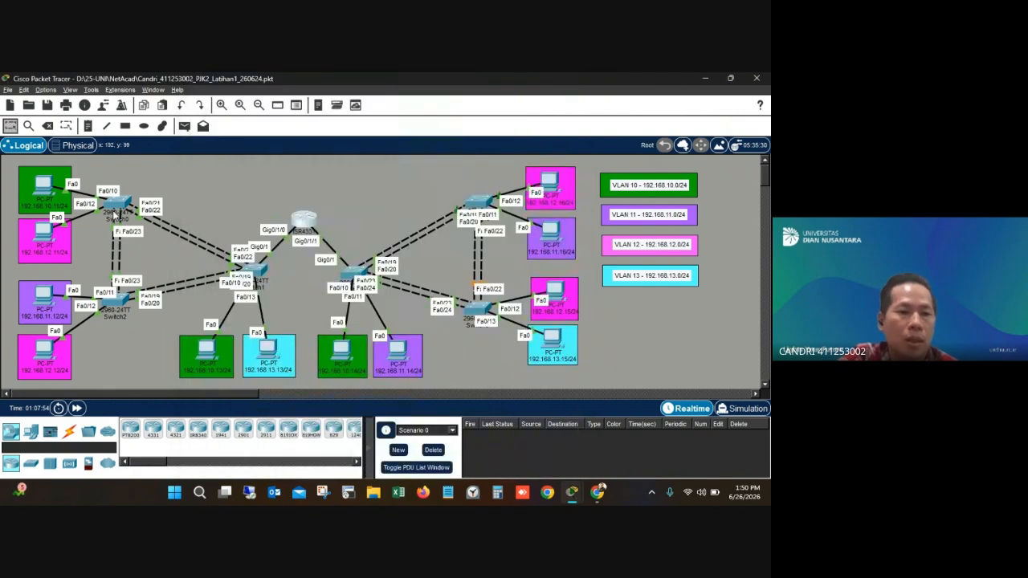
- On Switch1, enter privileged mode and run show spanning-tree vlan 10 to review the Po1 and Po2 entries
mouse_move(120, 208)
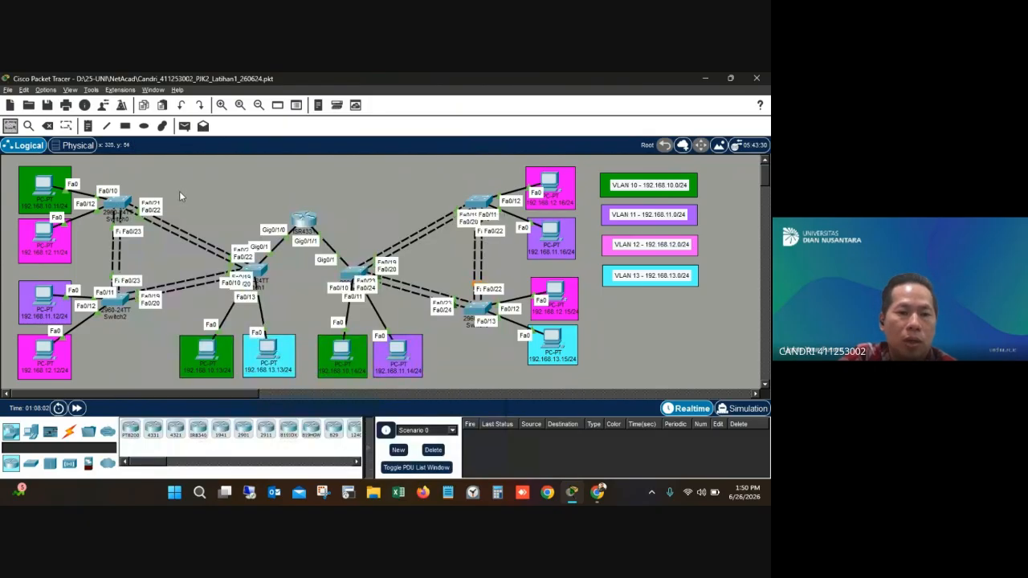
click(257, 271)
drag(398, 80, 535, 96)
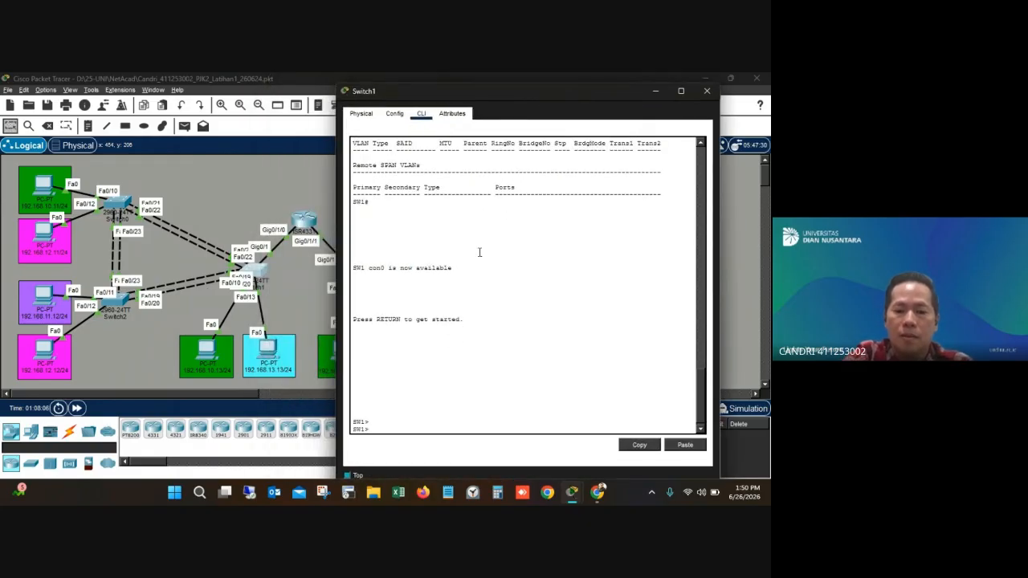
text(en)
key(Return)
text(sh)
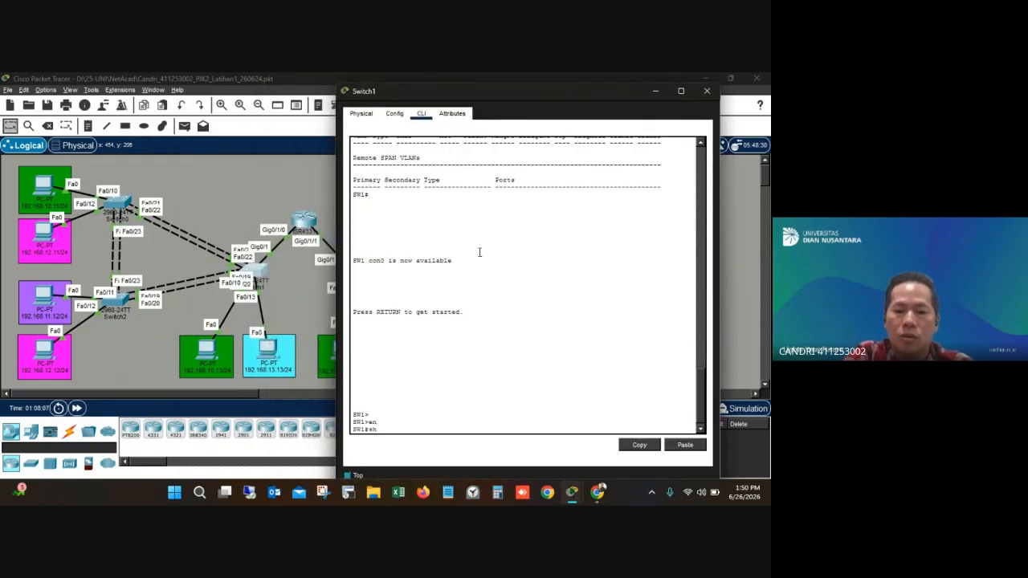
text(ow spann)
key(Tab)
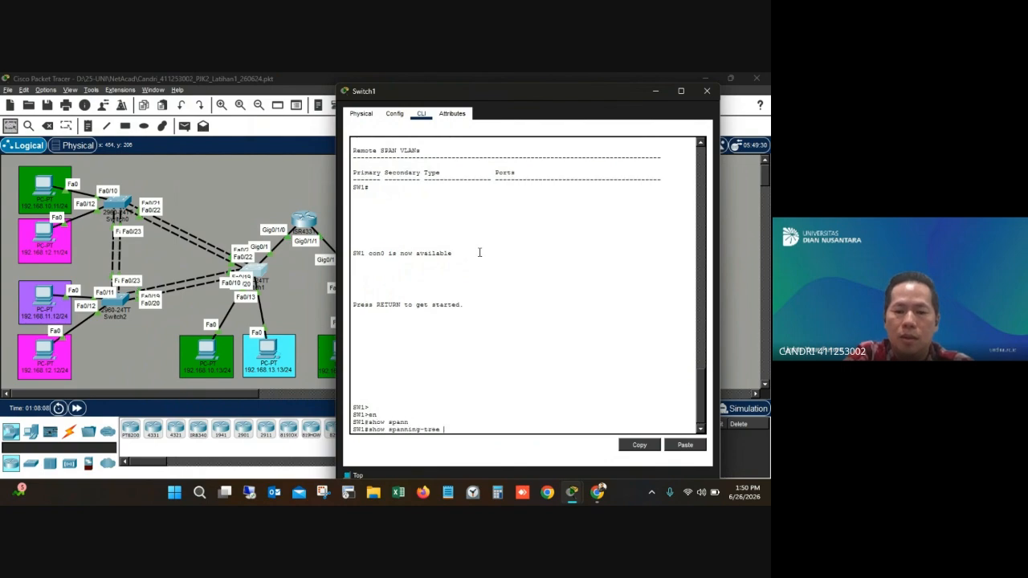
text(vlan 10)
key(Return)
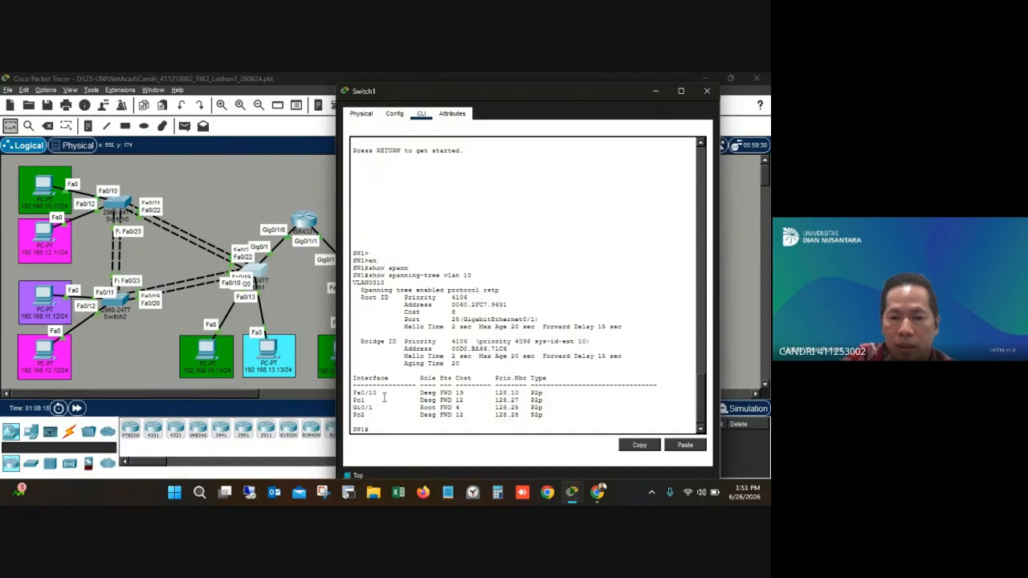
triple_click(440, 399)
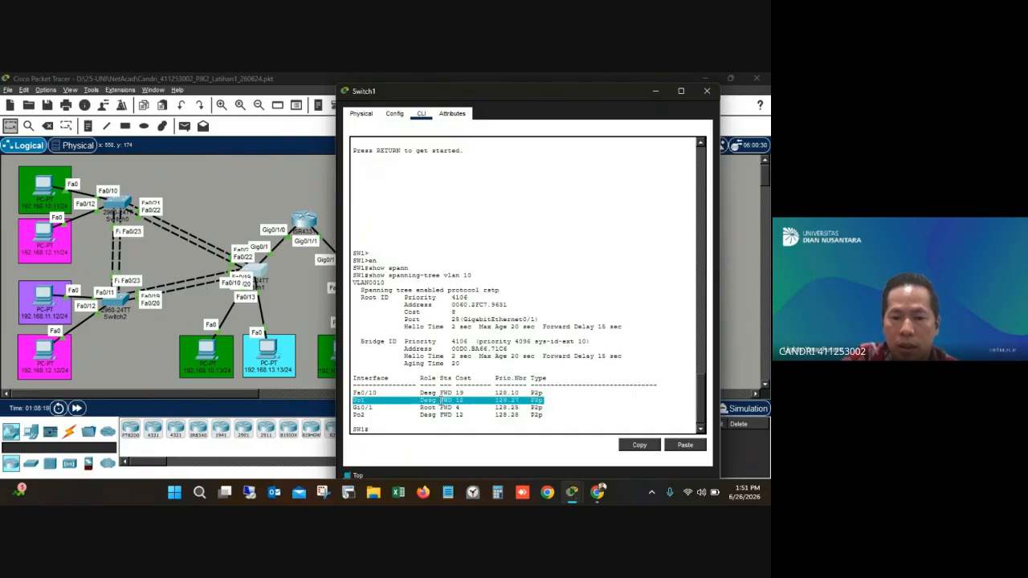
triple_click(366, 414)
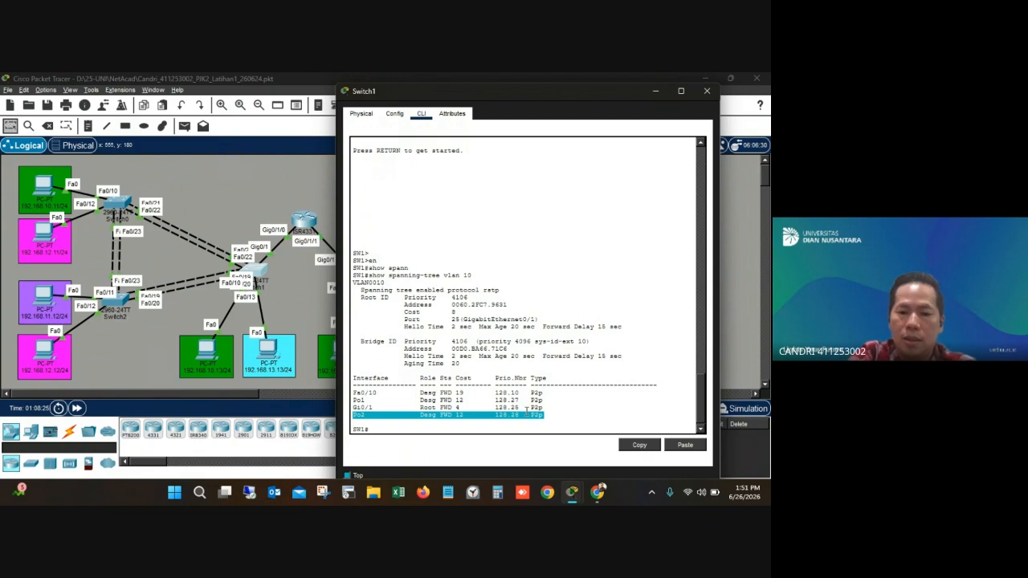
- Run show etherchannel summary on Switch1 and review the port-channel entry of group 3
key(Return)
text(show et)
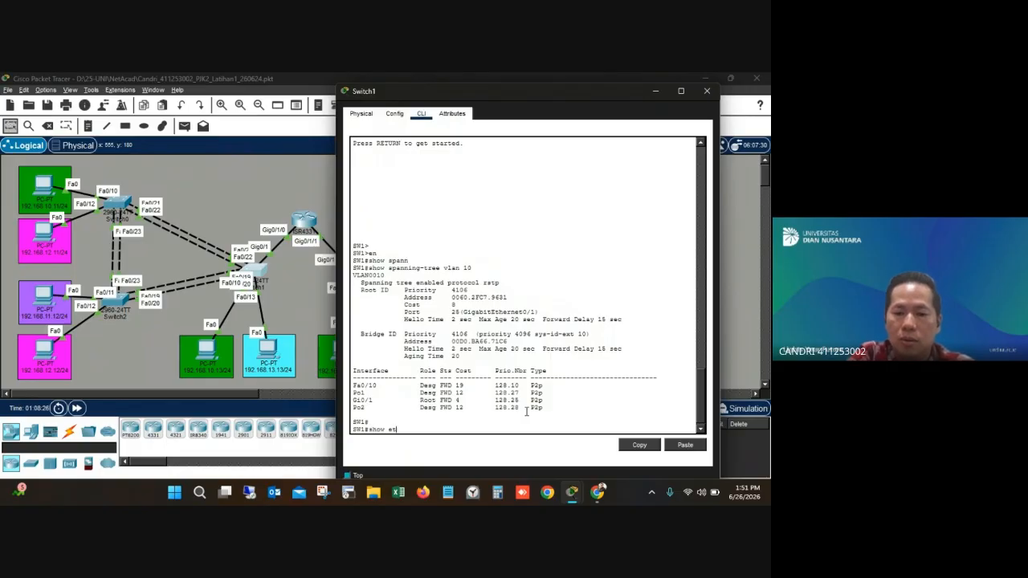
text(her)
key(Tab)
text(sum)
key(Tab)
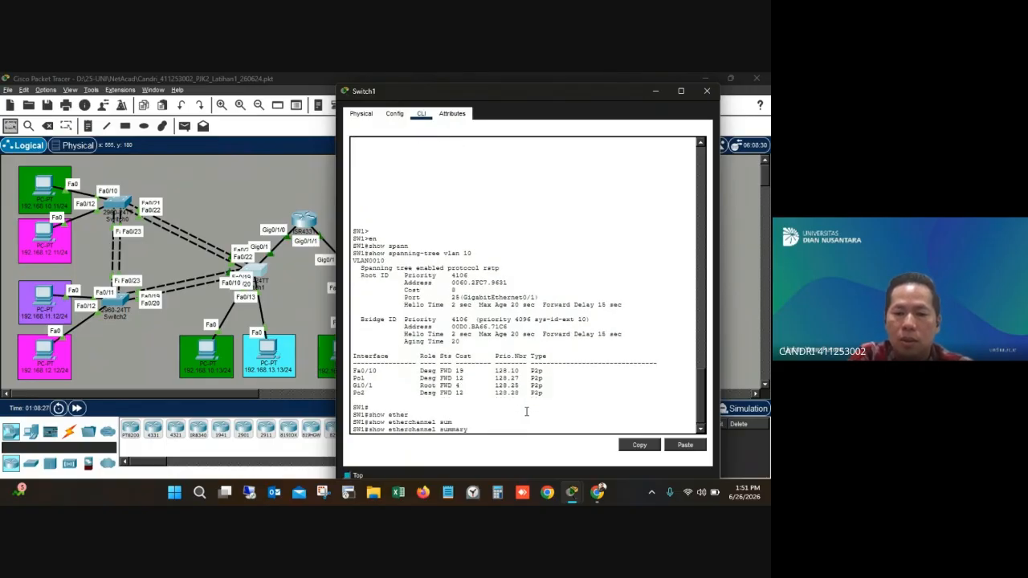
key(Return)
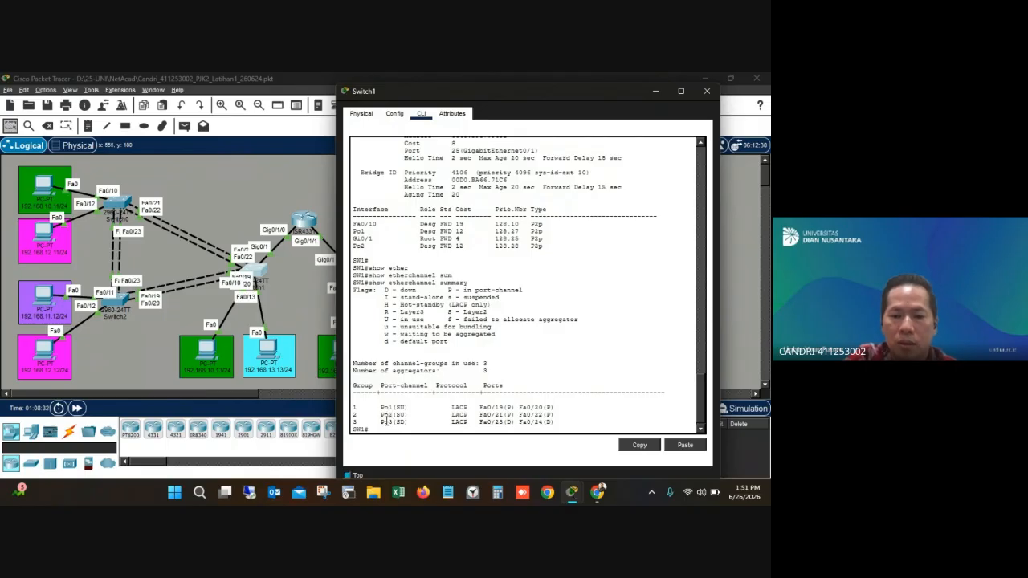
drag(382, 420, 415, 422)
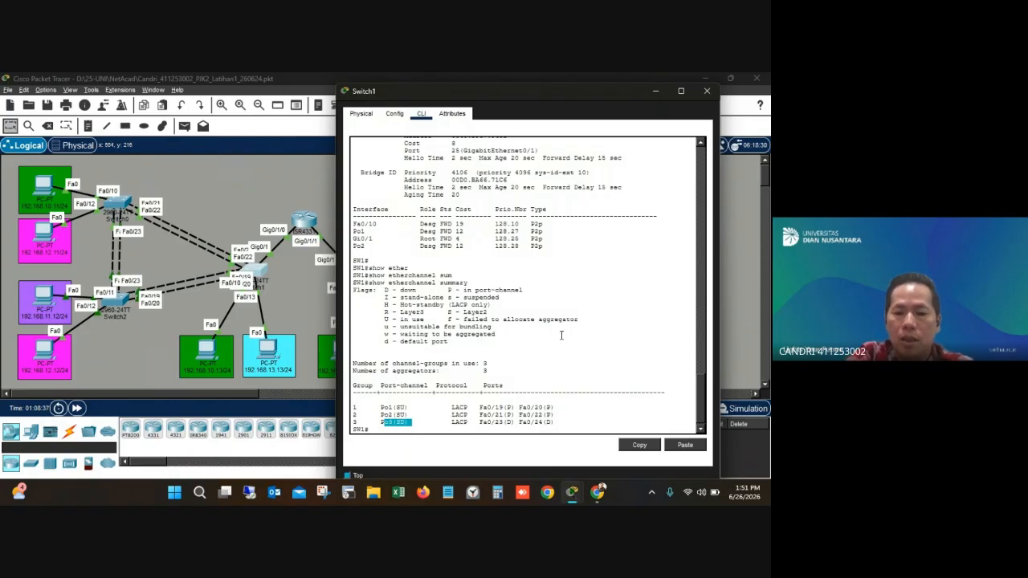
- Run show spanning-tree summary on Switch1, review the spanning-tree mode line, and close the switch's window
key(Return)
key(Return)
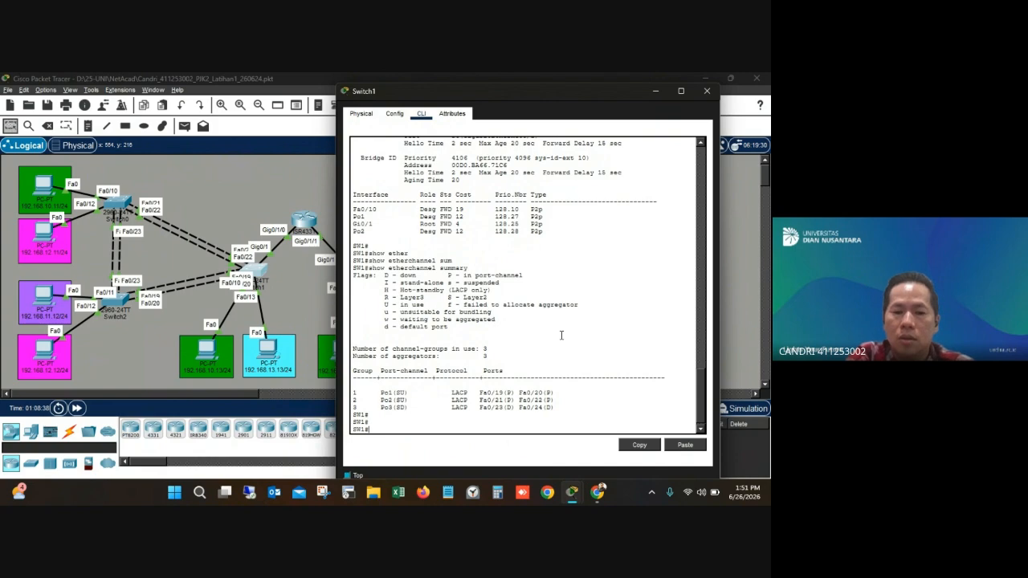
text(show spann)
key(Tab)
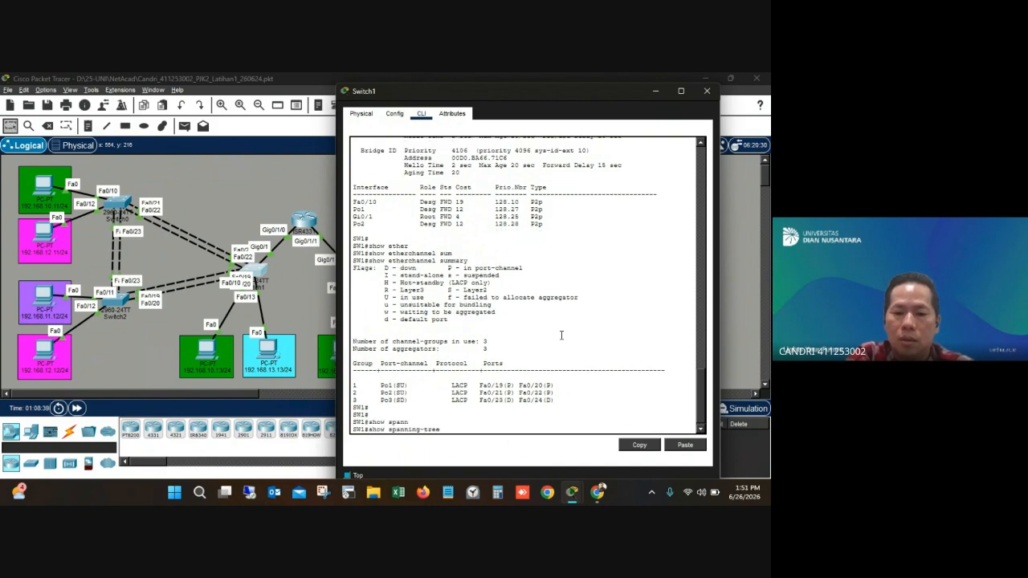
text(sum)
key(Tab)
key(Return)
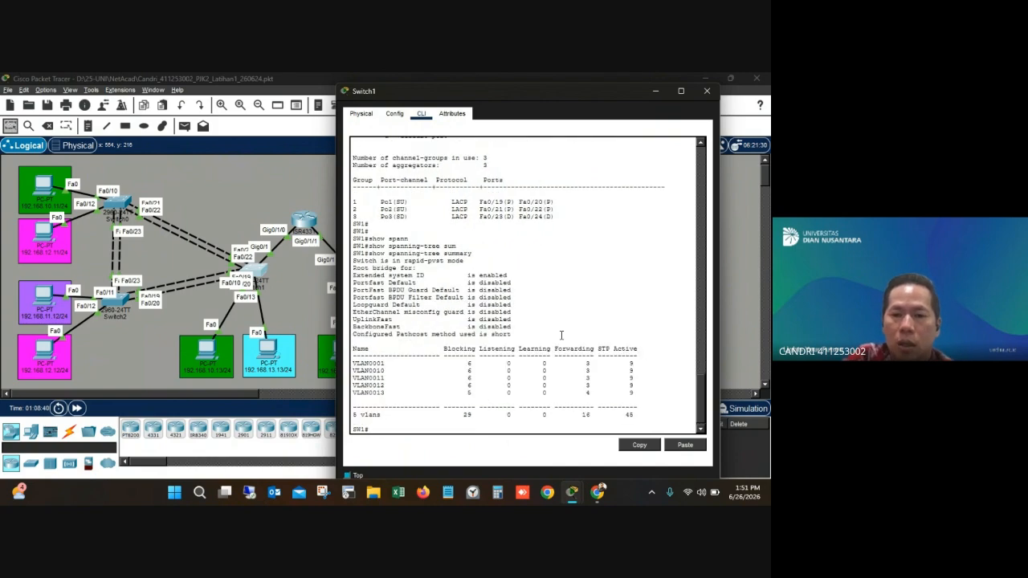
double_click(434, 261)
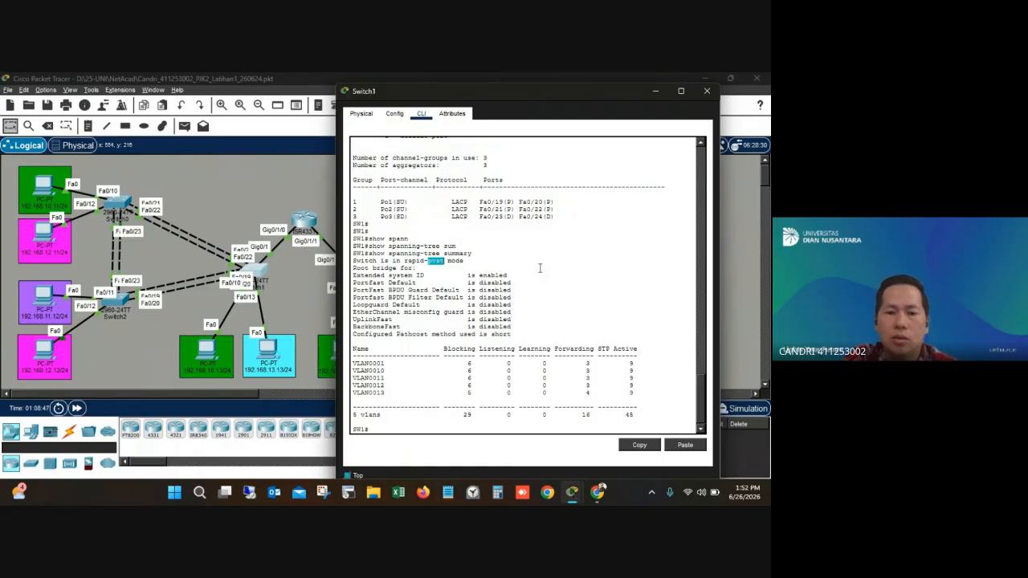
click(555, 287)
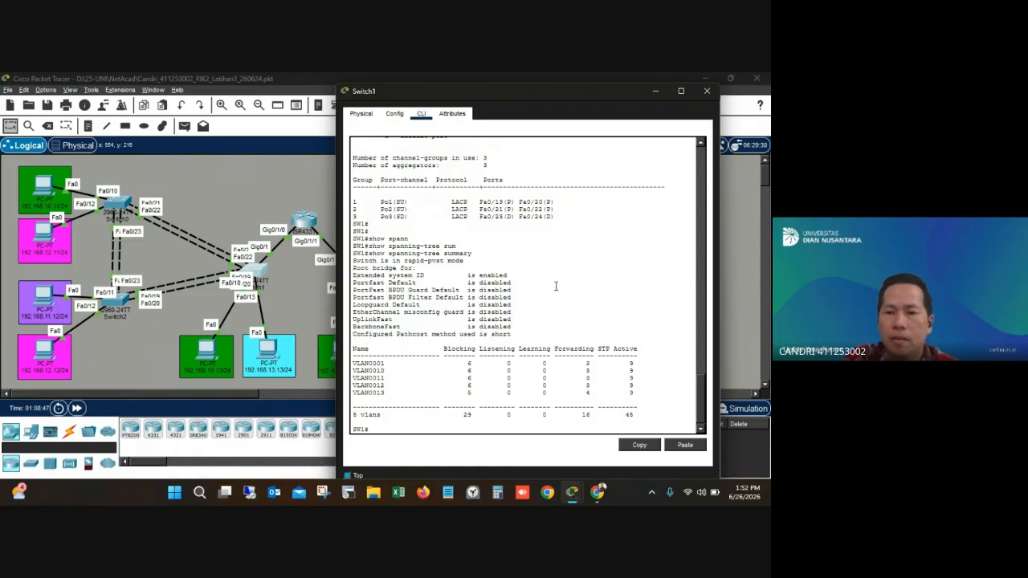
click(707, 92)
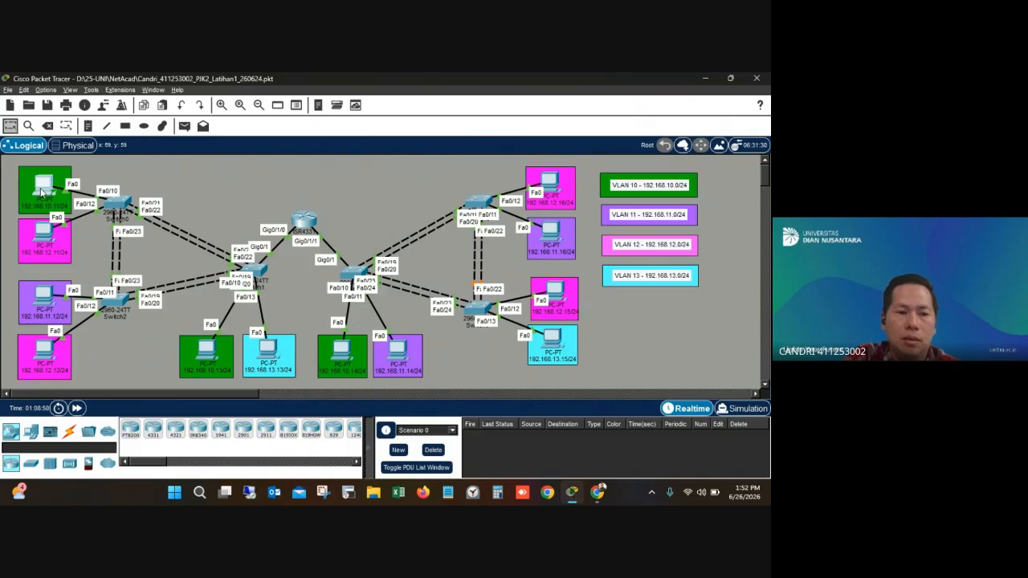
- Bring up the command prompt of PC 192.168.10.11 beside the topology and stop its running ping to 192.168.12.16
mouse_move(574, 499)
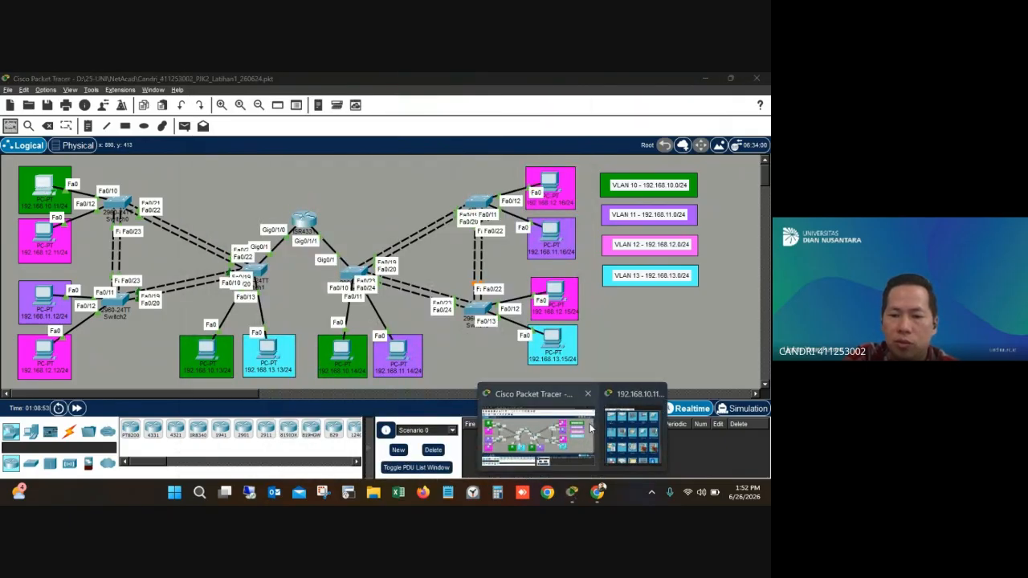
click(627, 427)
click(461, 144)
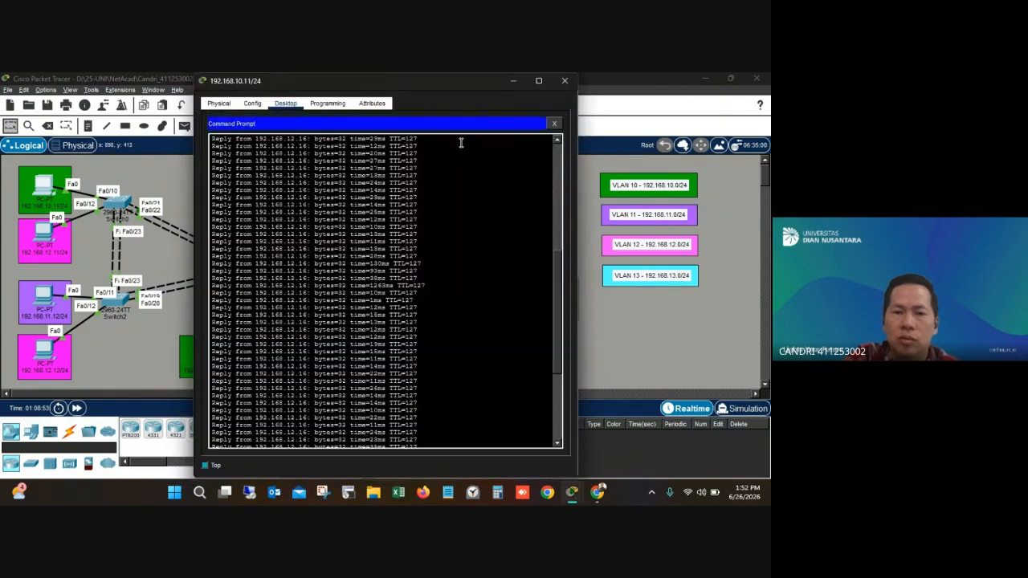
drag(425, 80, 633, 98)
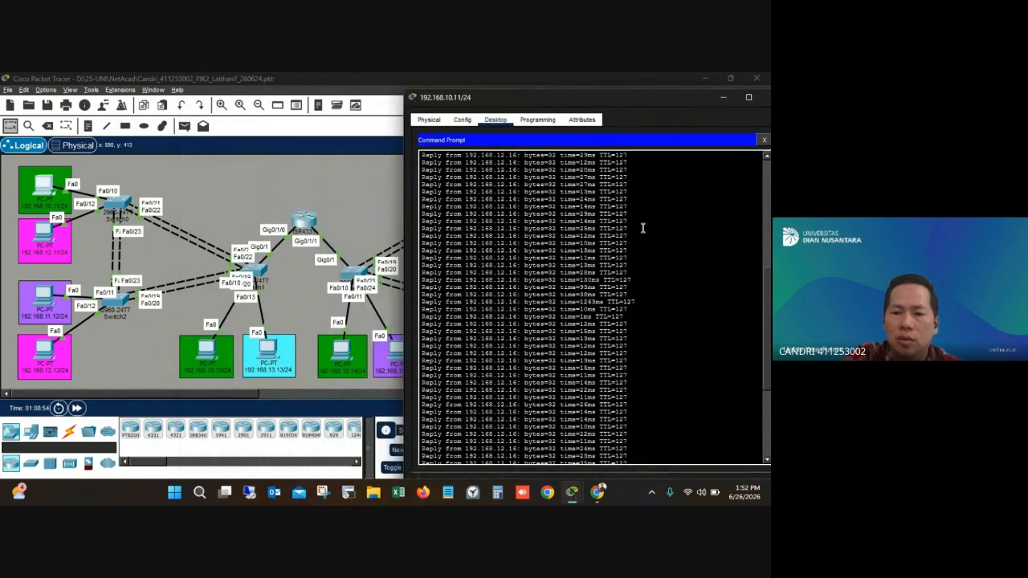
key(ctrl+c)
key(Return)
key(Return)
key(Return)
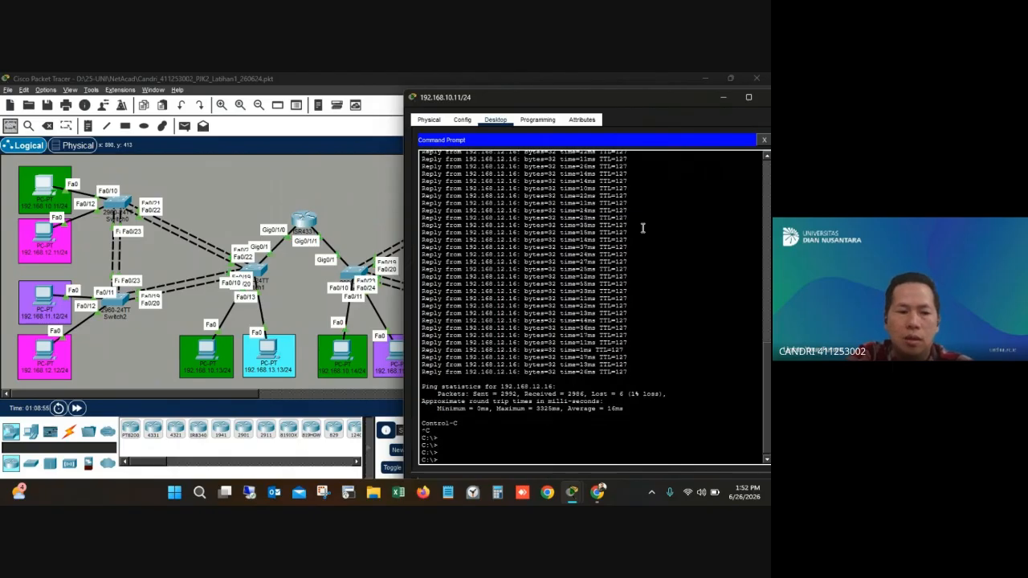
- Ping 192.168.12.11 from PC 192.168.10.11 to test connectivity to VLAN 12
text(pin)
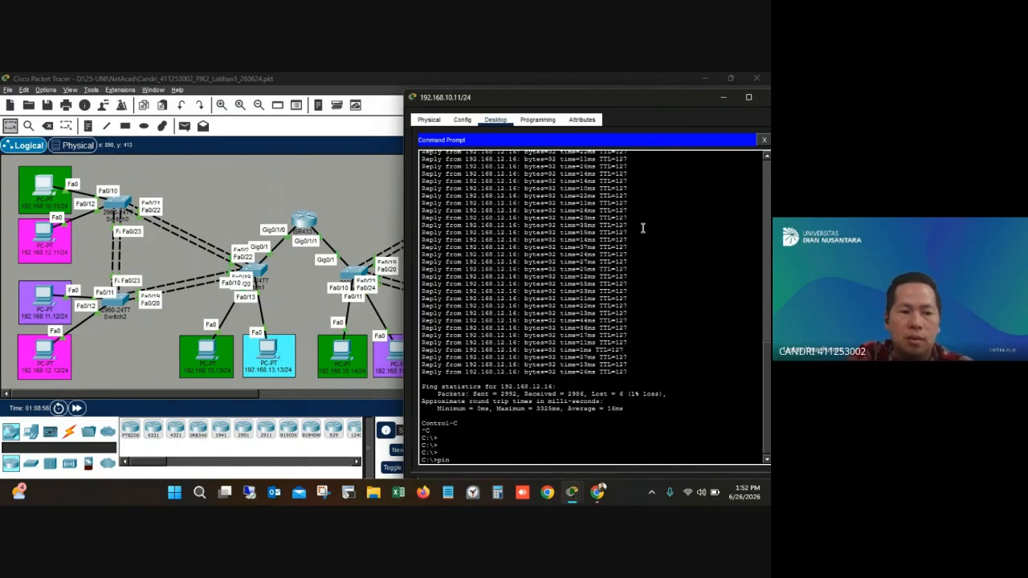
text(g 1192.1)
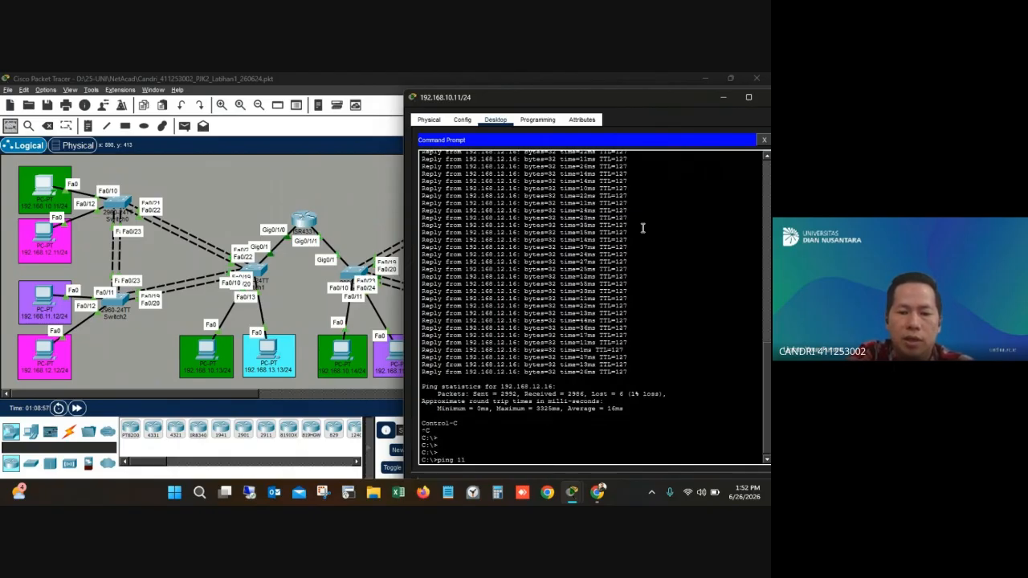
key(BackSpace)
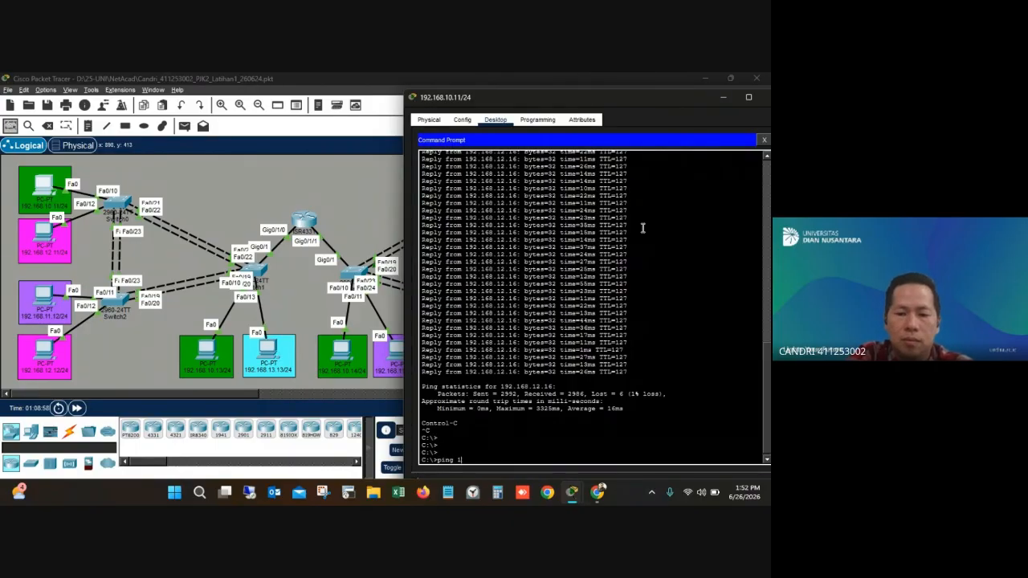
text(68.12.11)
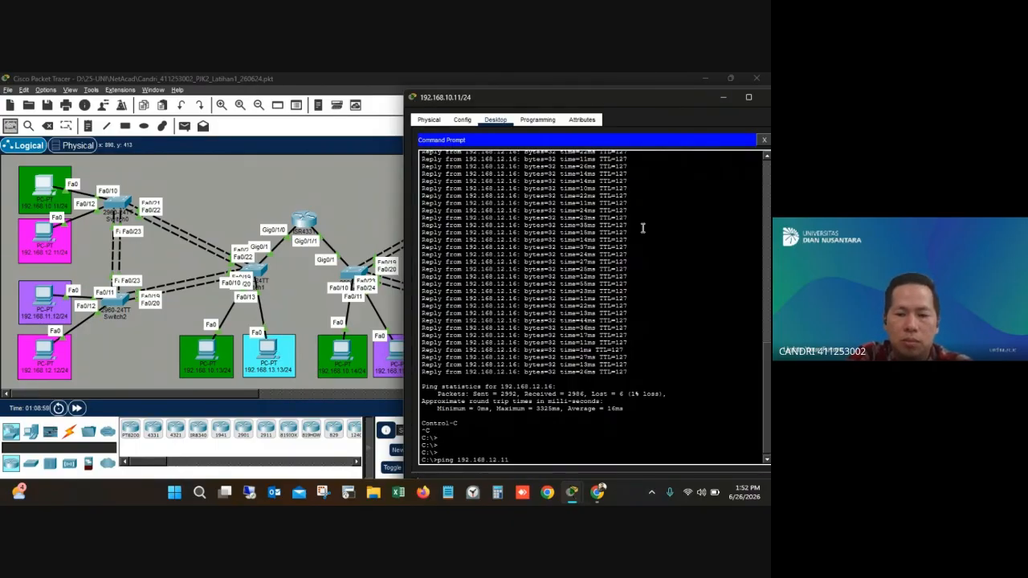
key(Return)
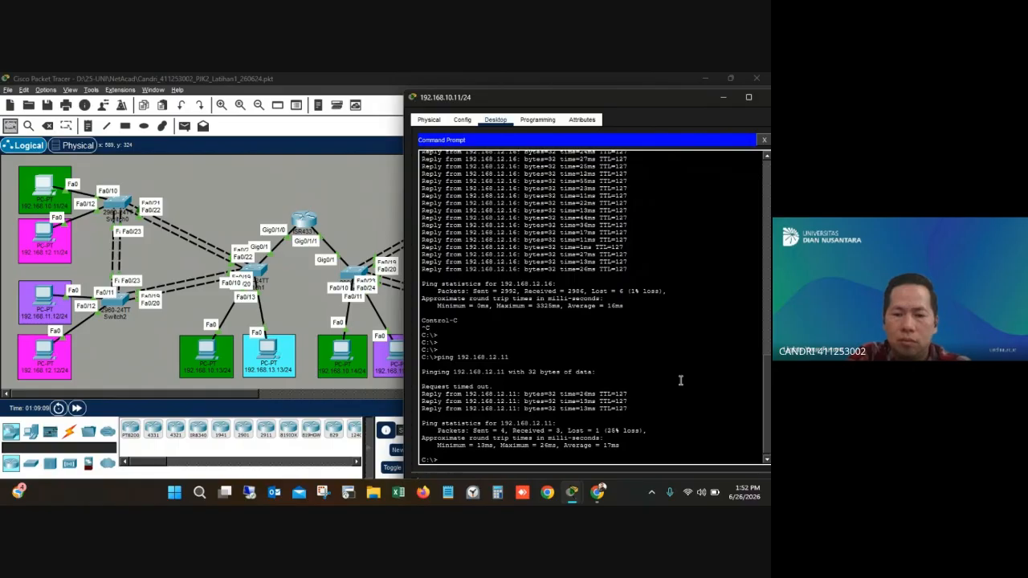
- Ping the VLAN 11 PC at 192.168.11.12 and stop the test before it completes
key(Up)
key(BackSpace)
key(BackSpace)
key(BackSpace)
key(BackSpace)
text(1.11)
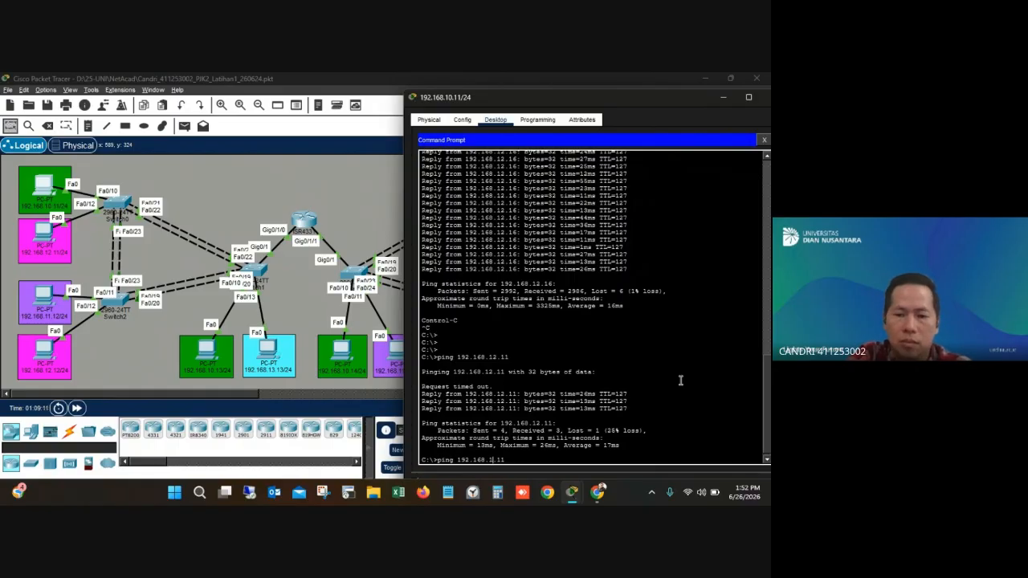
key(Return)
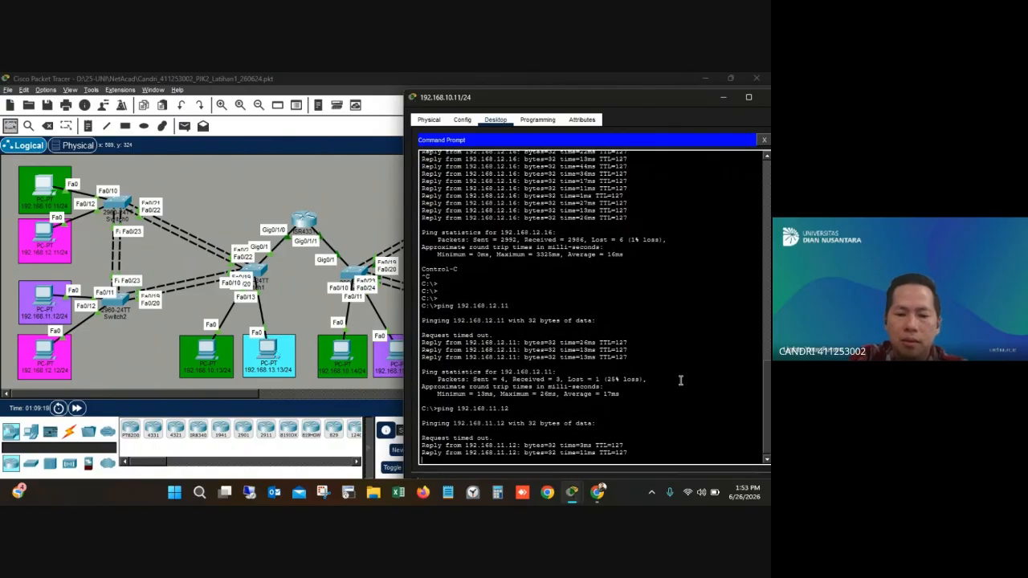
key(ctrl+c)
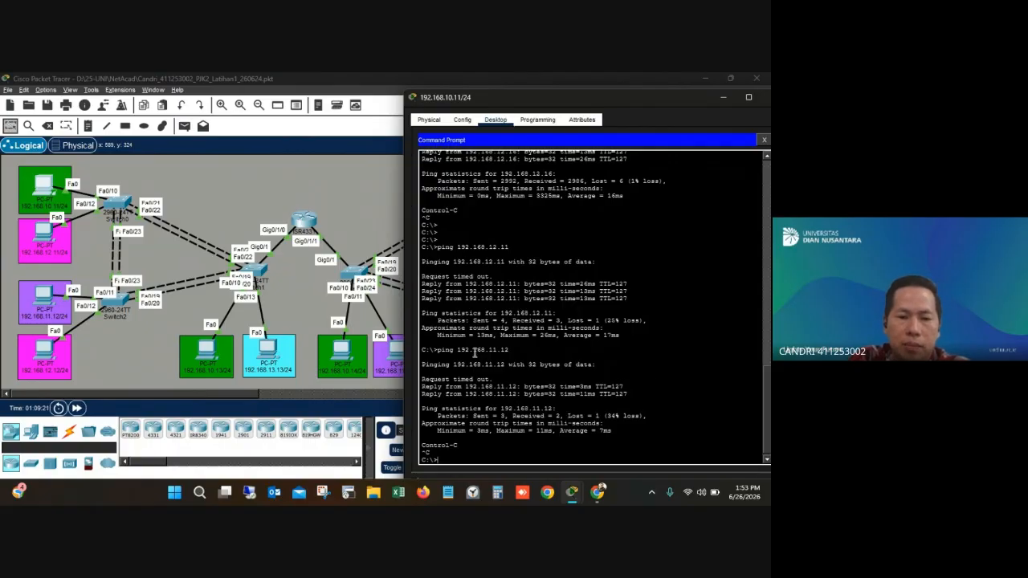
- Ping the VLAN 13 PC at 192.168.13.13 and interrupt the test after the first reply
text(ping 192.168.11.12)
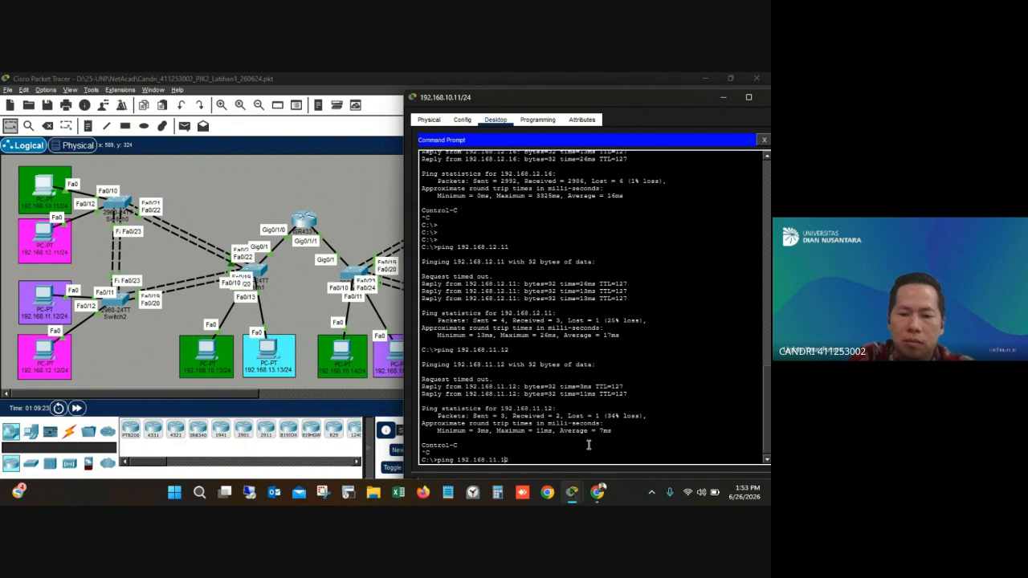
key(BackSpace)
text(3)
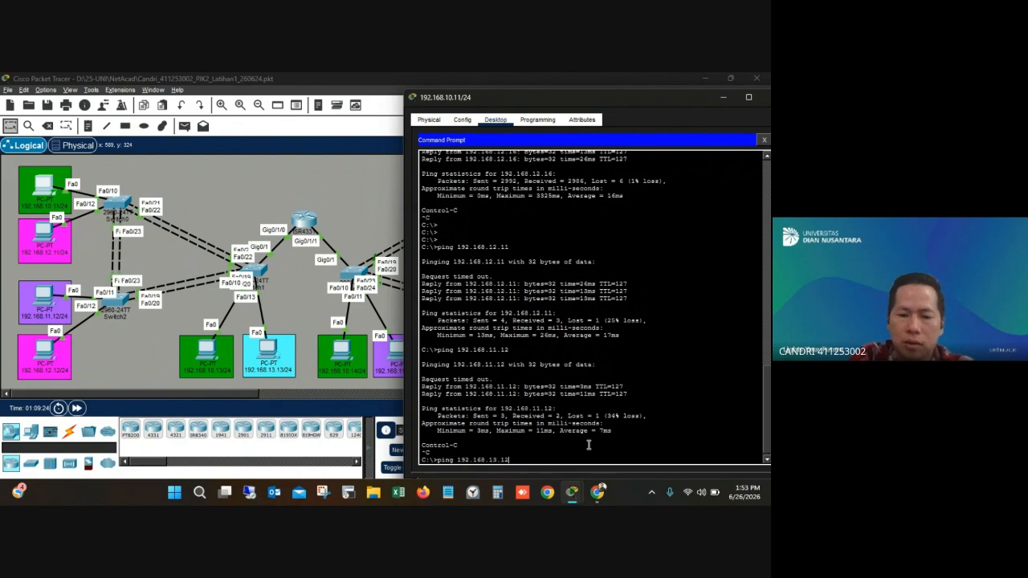
key(Return)
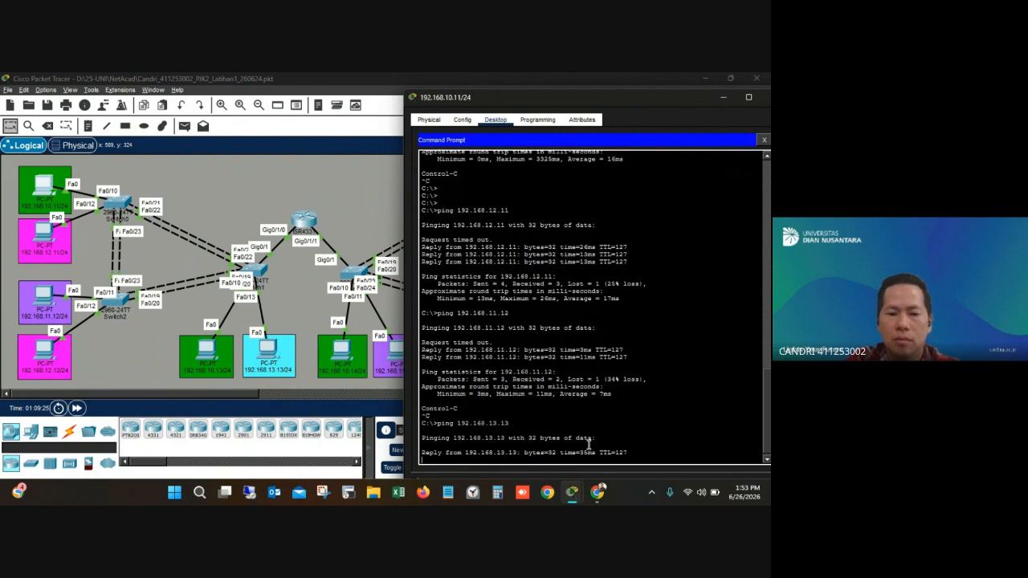
key(ctrl+c)
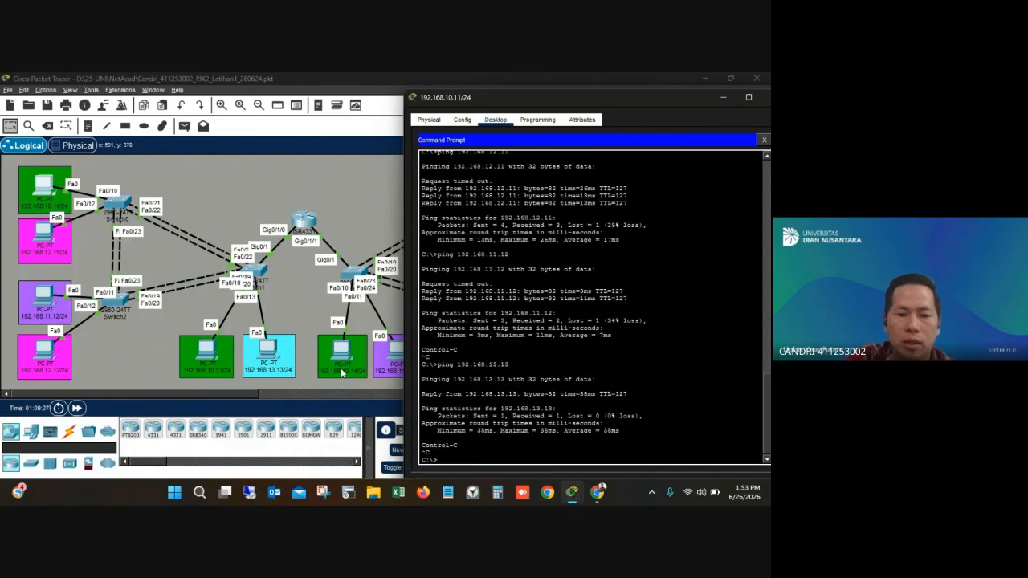
- Ping 192.168.10.14 in the same VLAN and interrupt the test after the first reply
key(Up)
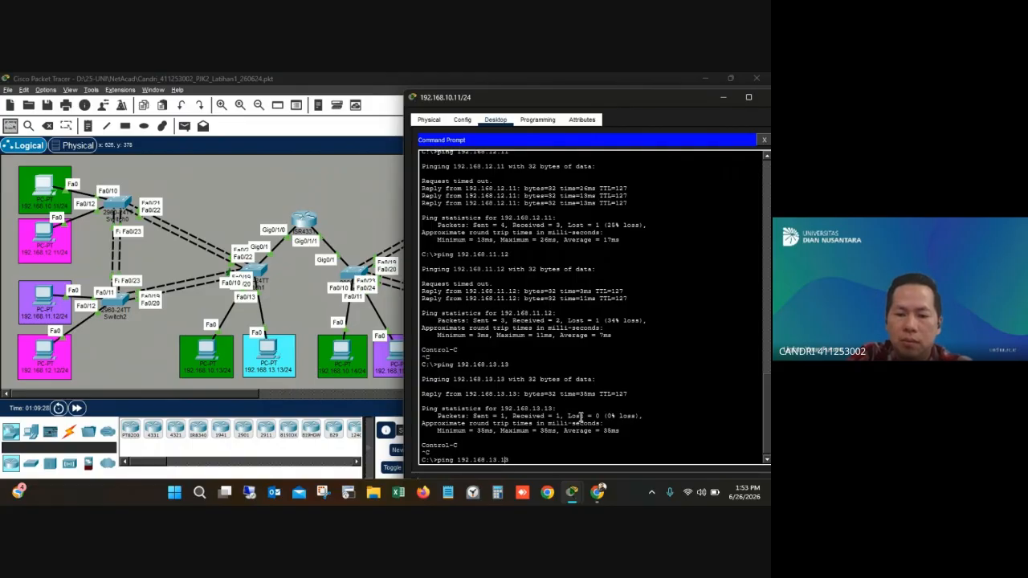
key(Left)
key(Left)
key(Left)
key(BackSpace)
text(0.1)
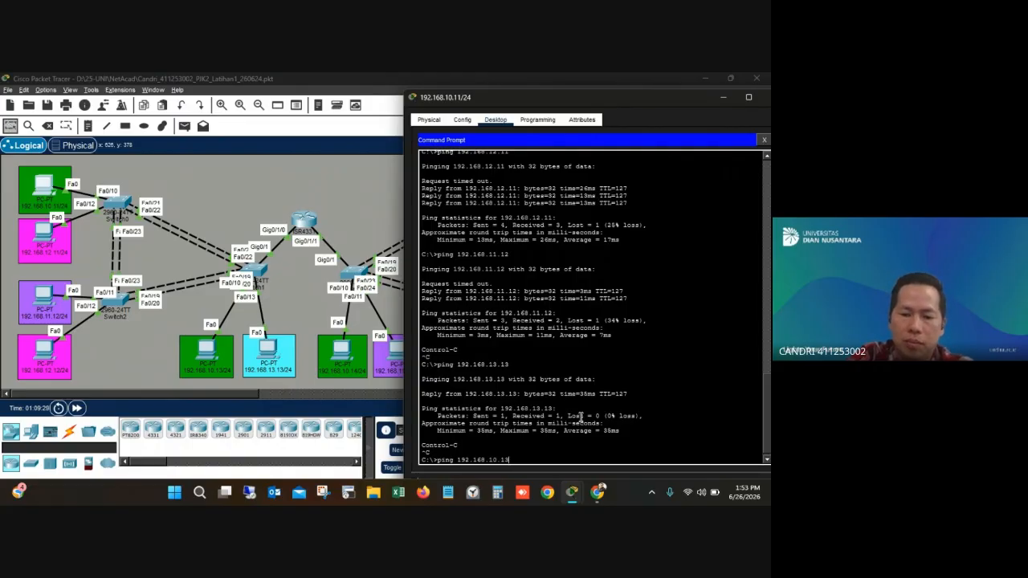
text(4)
key(Return)
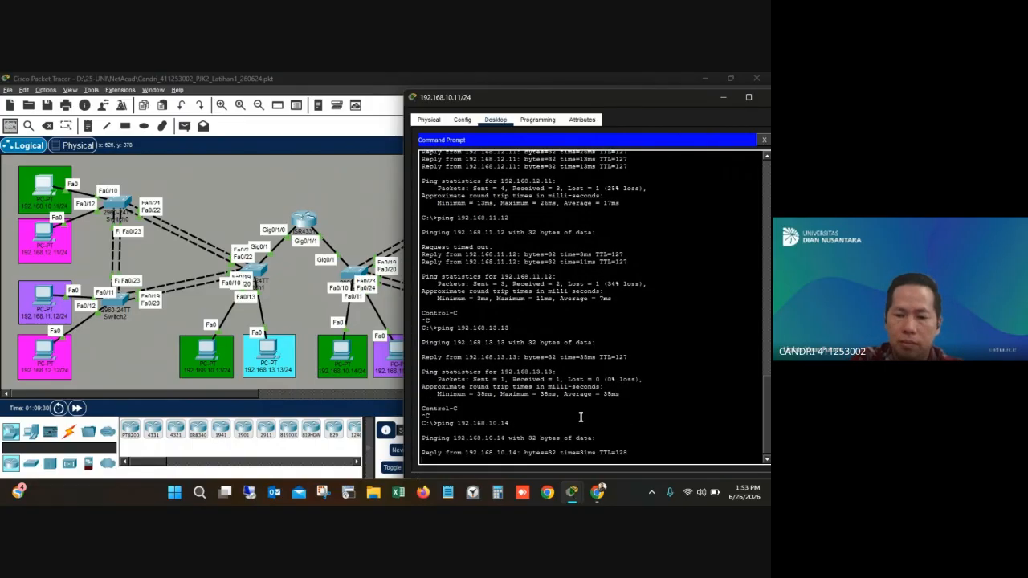
key(ctrl+c)
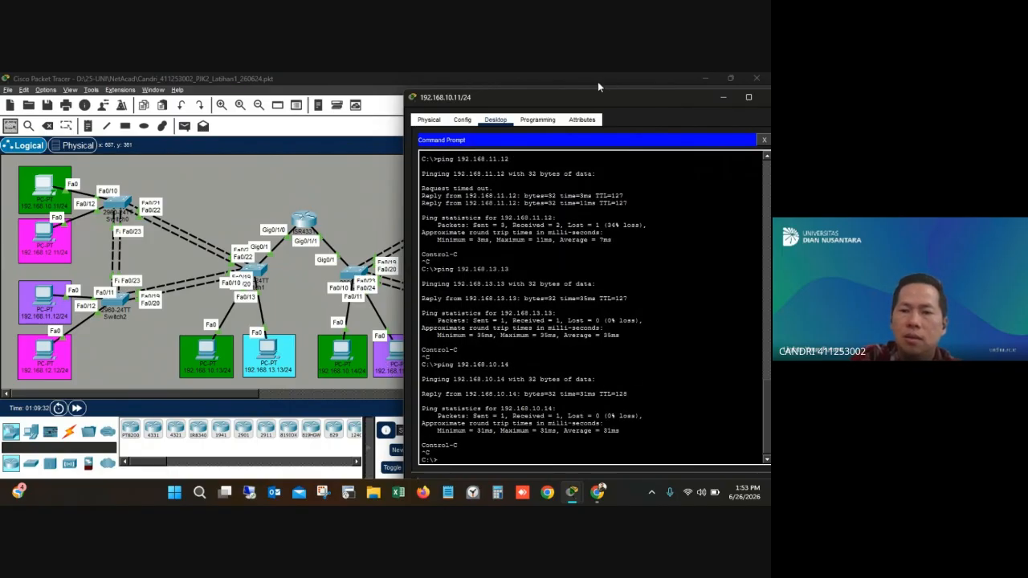
- Uncover the PC next to 192.168.10.14 in the topology and ping its address, 192.168.11.14
drag(569, 96, 606, 90)
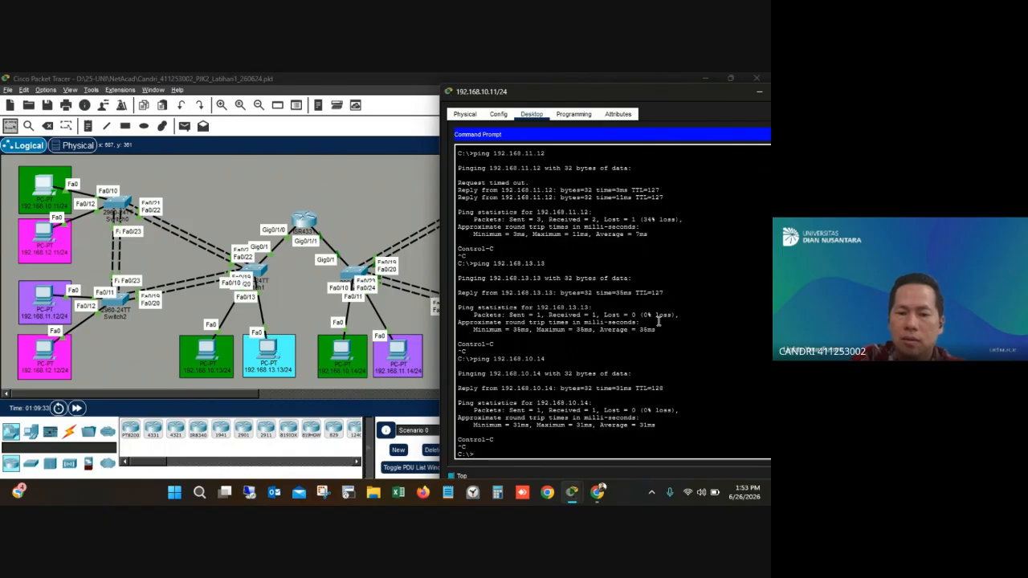
key(Up)
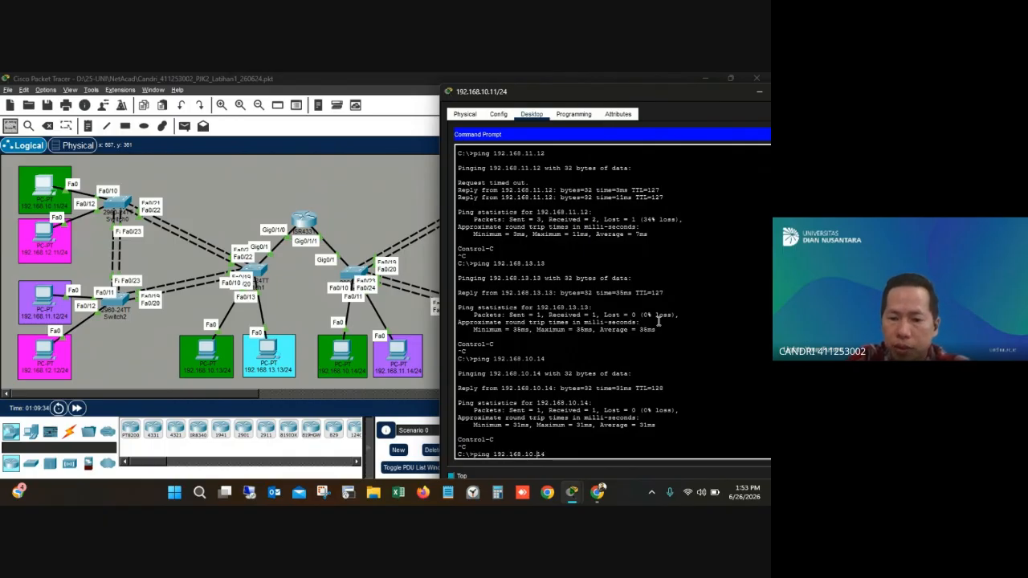
key(BackSpace)
text(1)
key(Return)
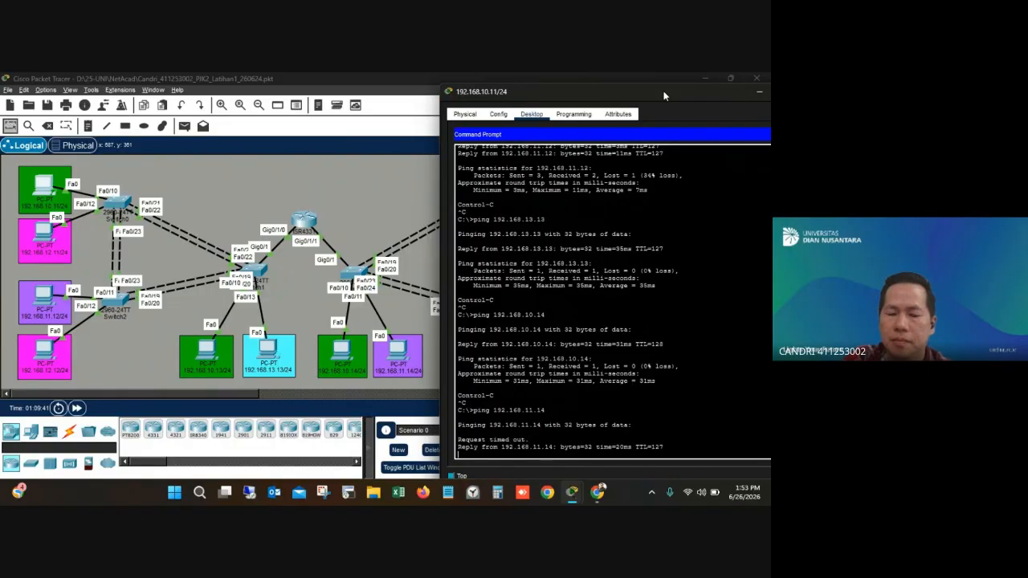
- Move the PC window off the far-side hosts, ping 192.168.13.15, and interrupt the test after three replies
drag(664, 96, 287, 106)
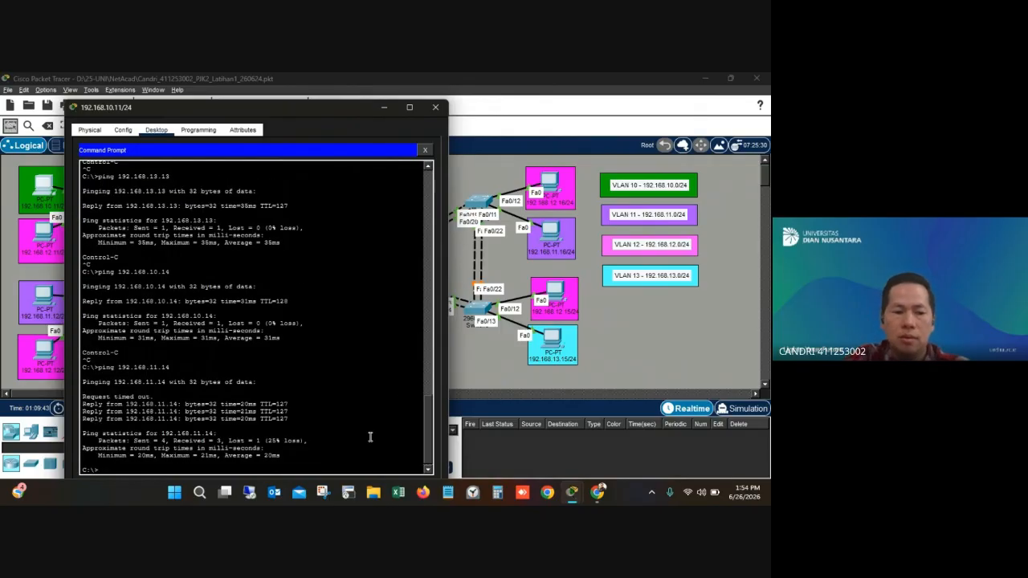
key(Up)
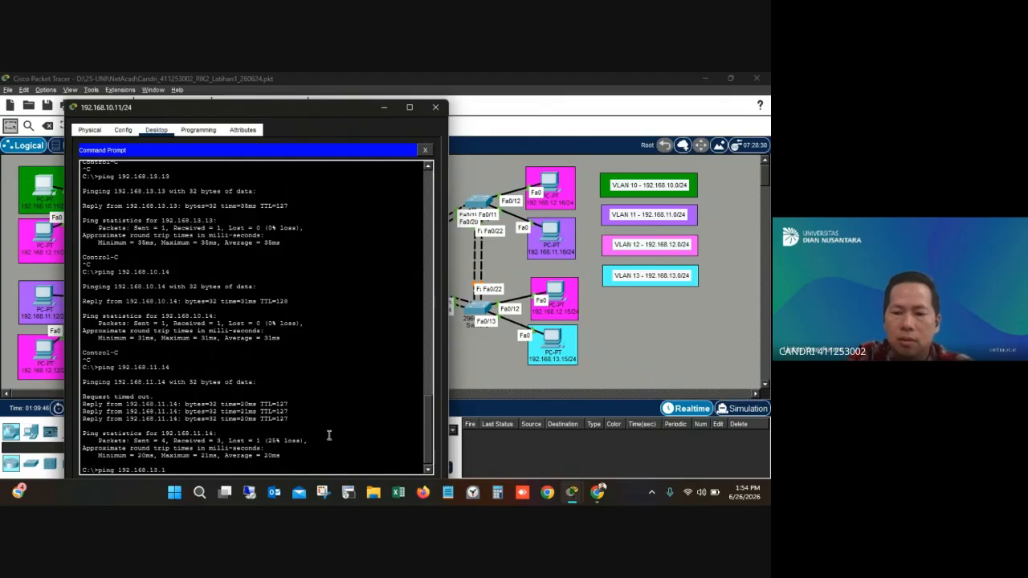
key(Return)
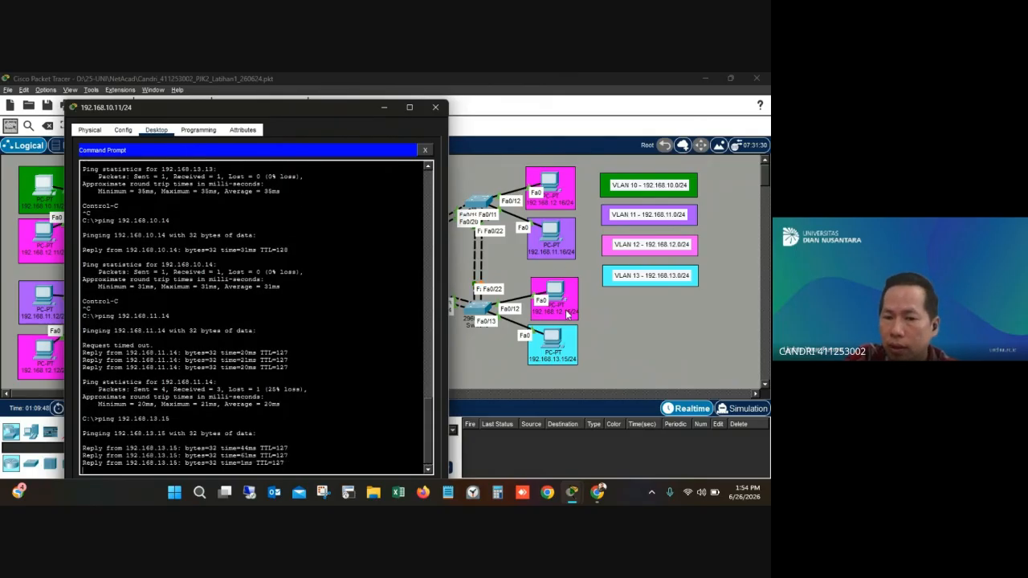
key(ctrl+c)
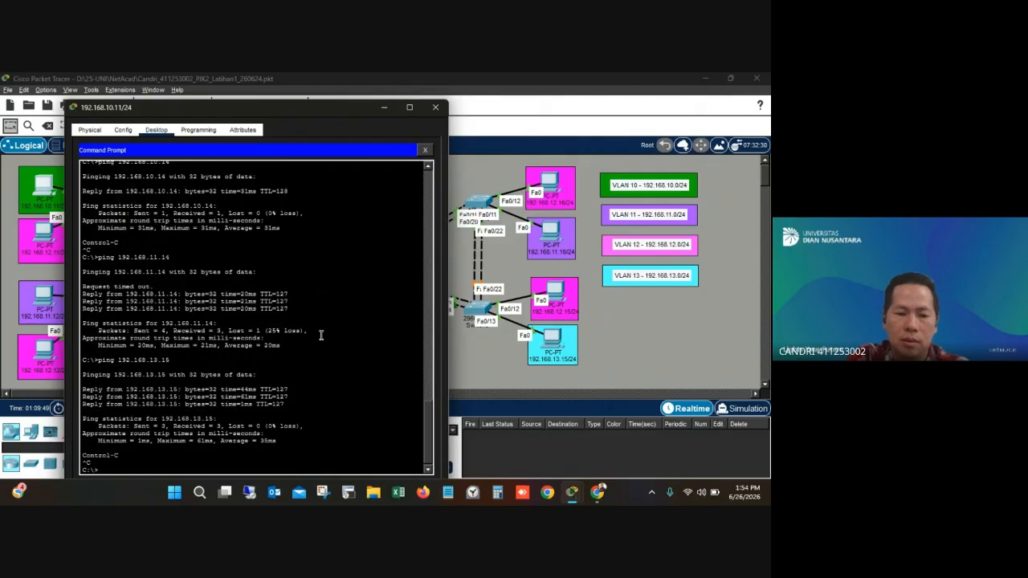
- Ping the VLAN 12 PC at 192.168.12.15 from PC 192.168.10.11
key(Up)
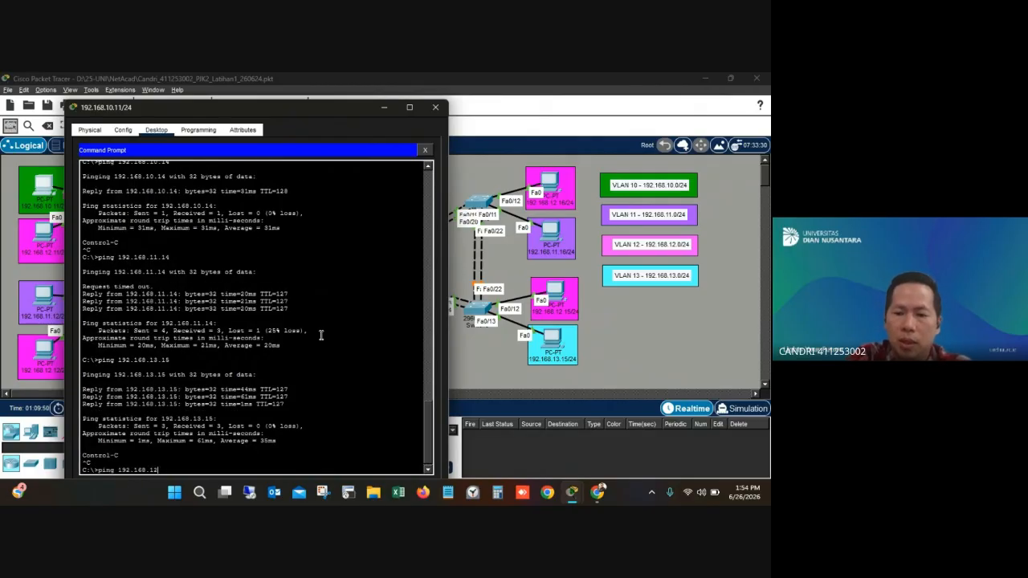
text(5)
key(Return)
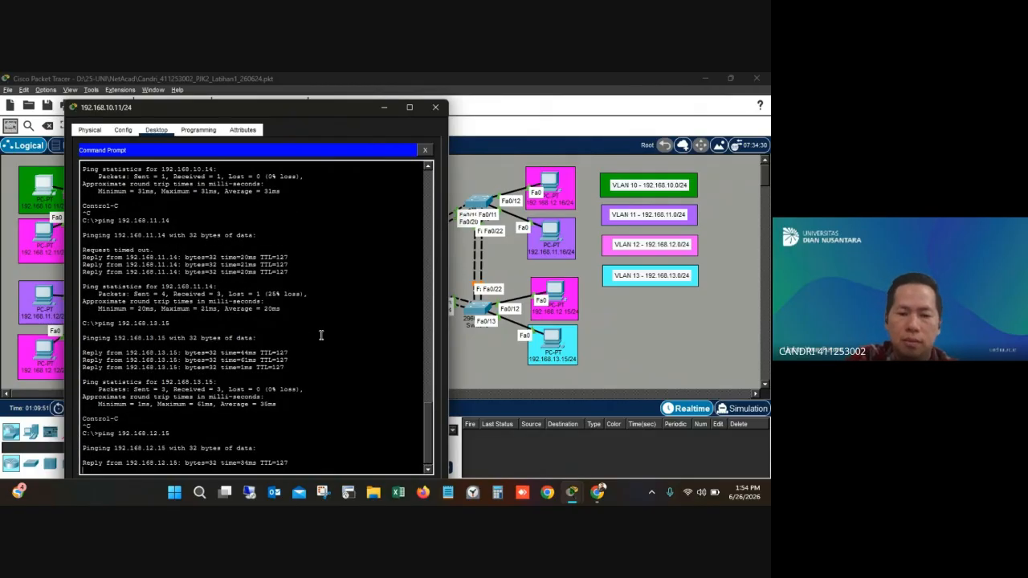
- Interrupt the ping to 192.168.12.15 and ping the VLAN 11 PC at 192.168.11.16
key(ctrl+c)
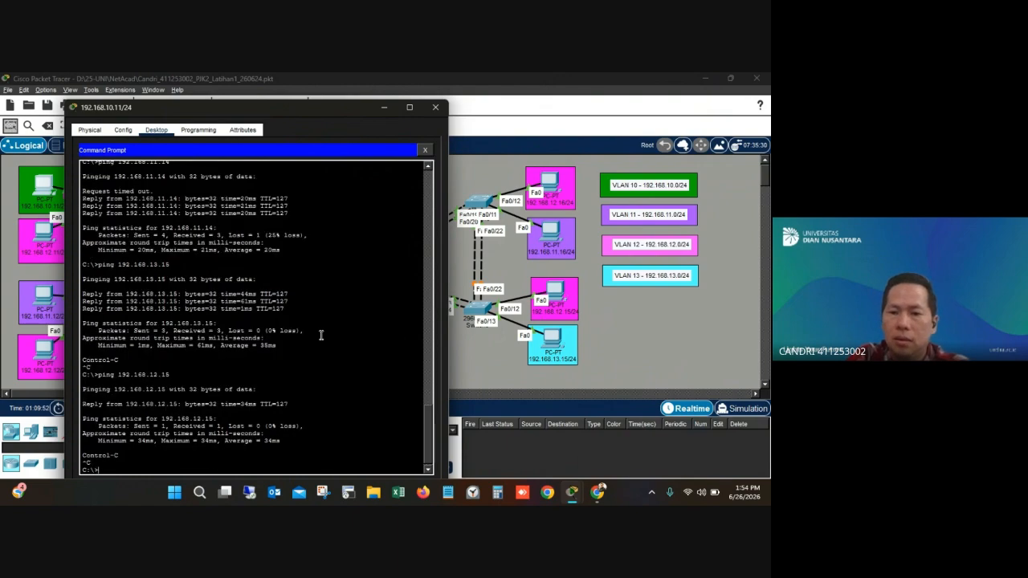
key(Up)
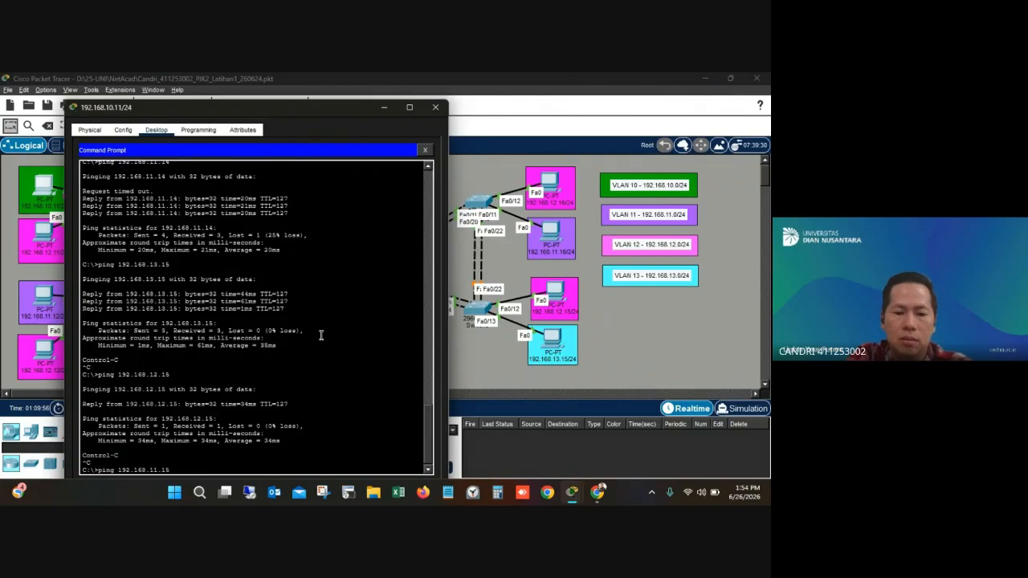
text(6)
key(Return)
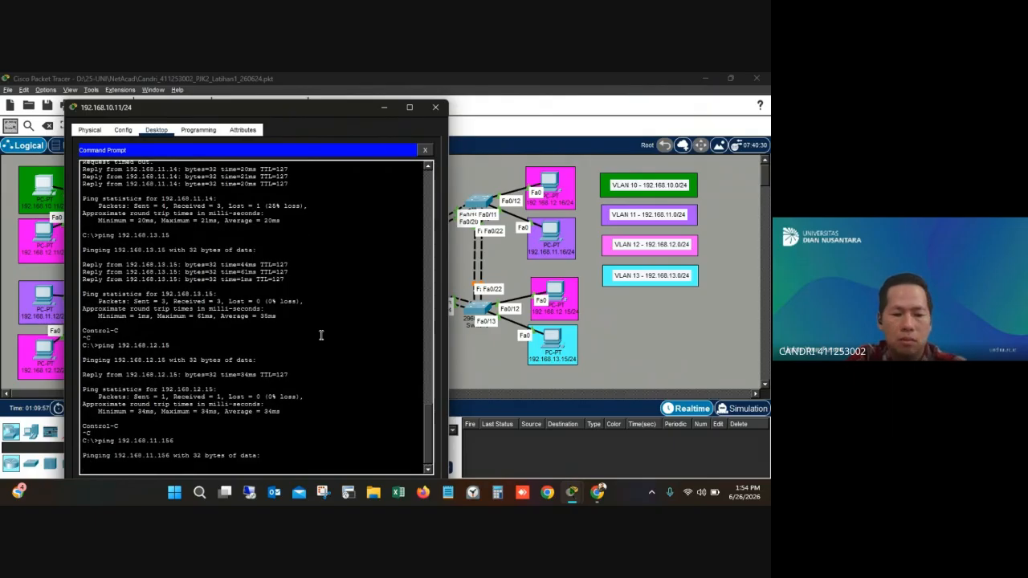
key(ctrl+c)
key(Up)
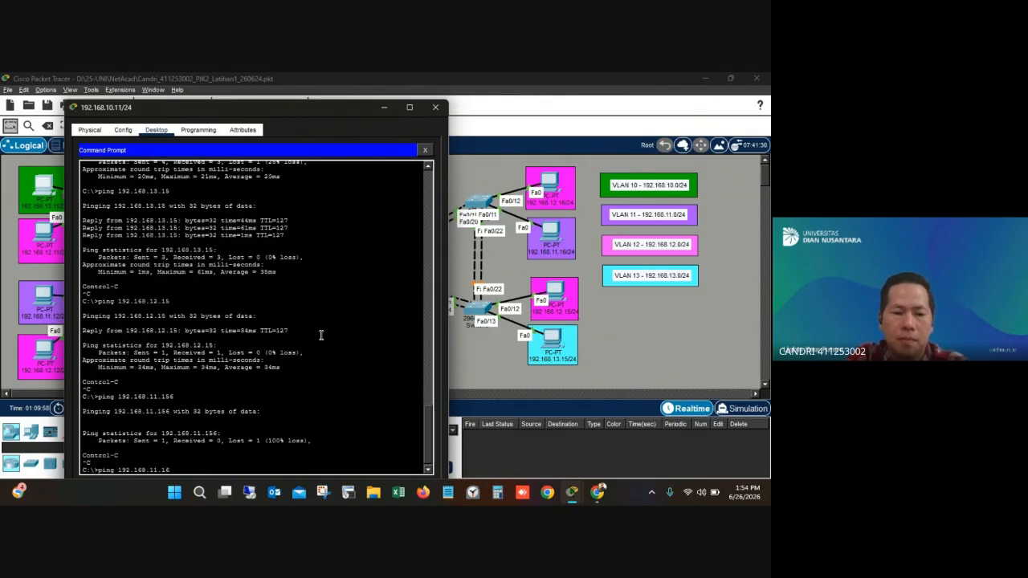
key(Return)
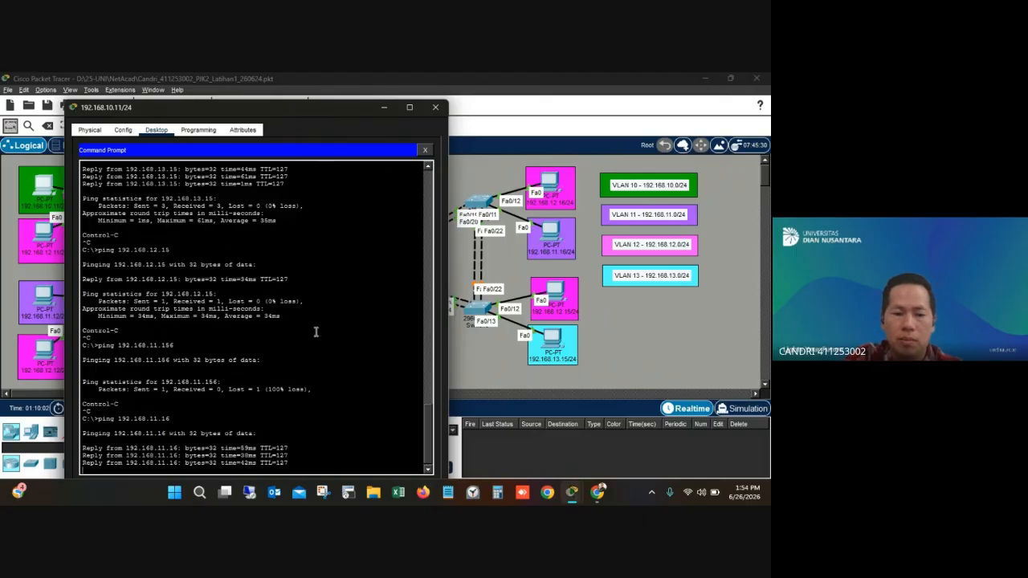
- Ping the VLAN 12 PC at 192.168.12.16 from PC 192.168.10.11
key(Up)
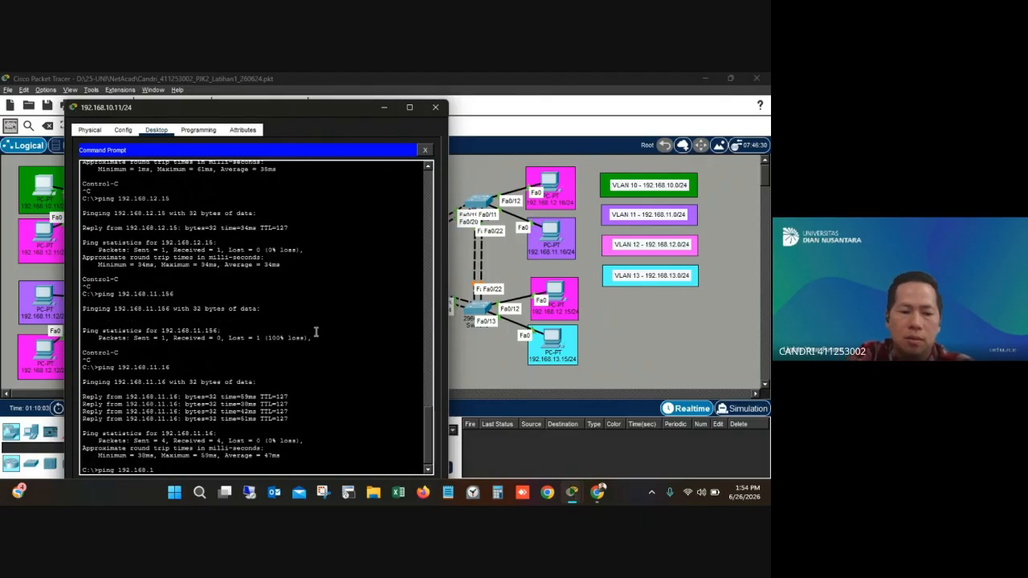
text(2.16)
key(Return)
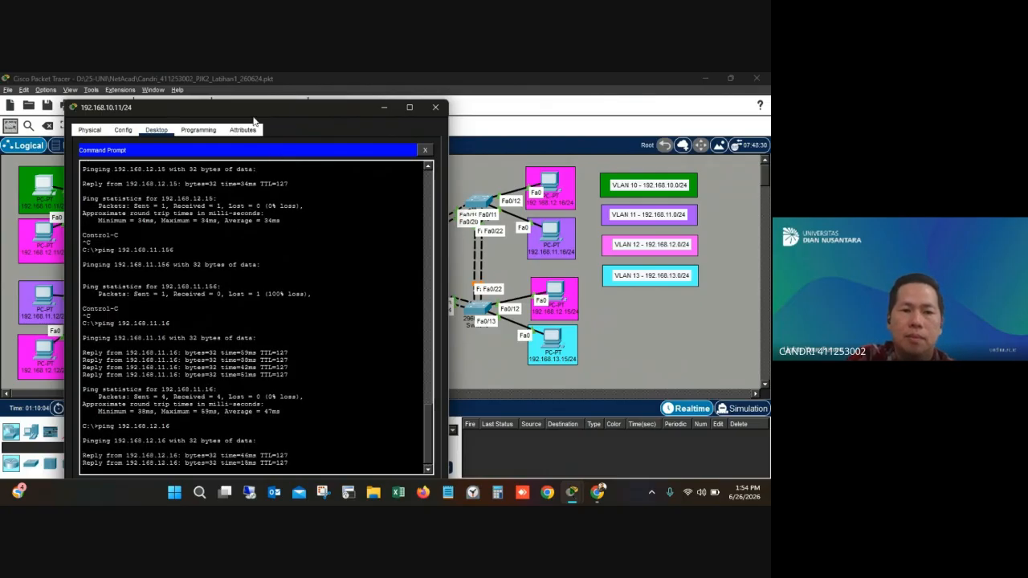
- Uncover the near-side switches in the topology and start a continuous ping to 192.168.12.16 with the -t option
drag(238, 106, 560, 114)
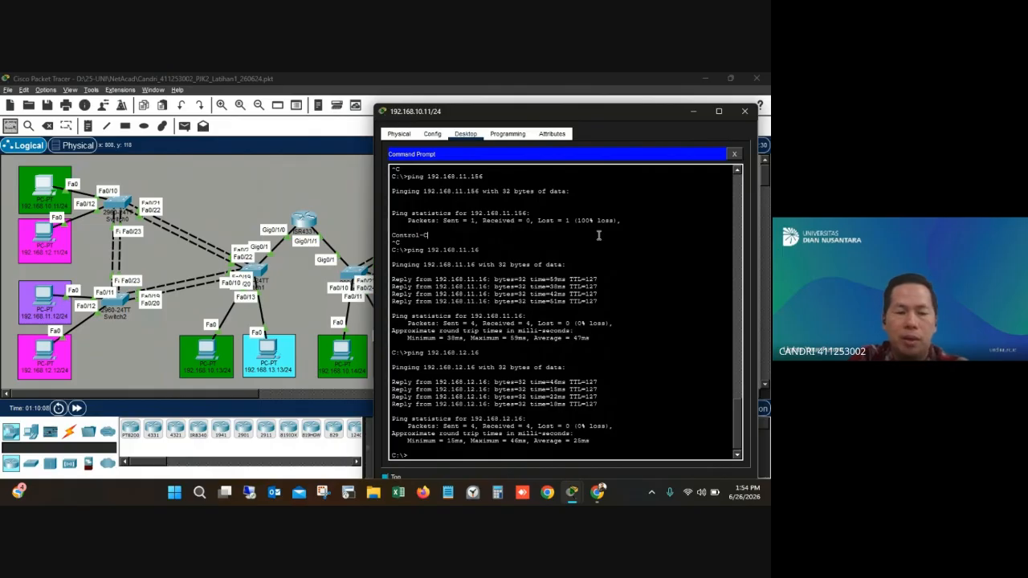
key(Return)
key(Return)
key(Return)
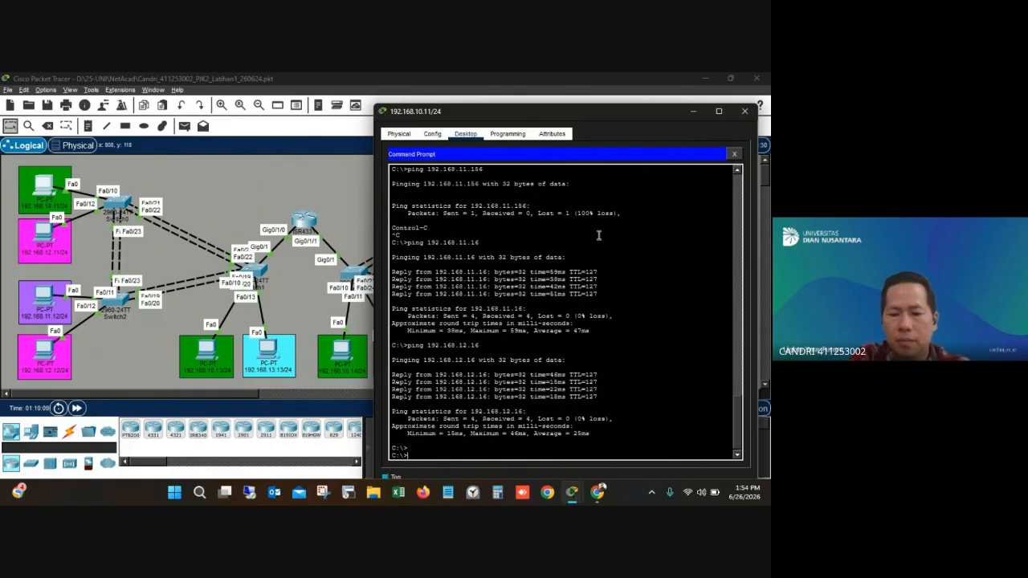
key(Up)
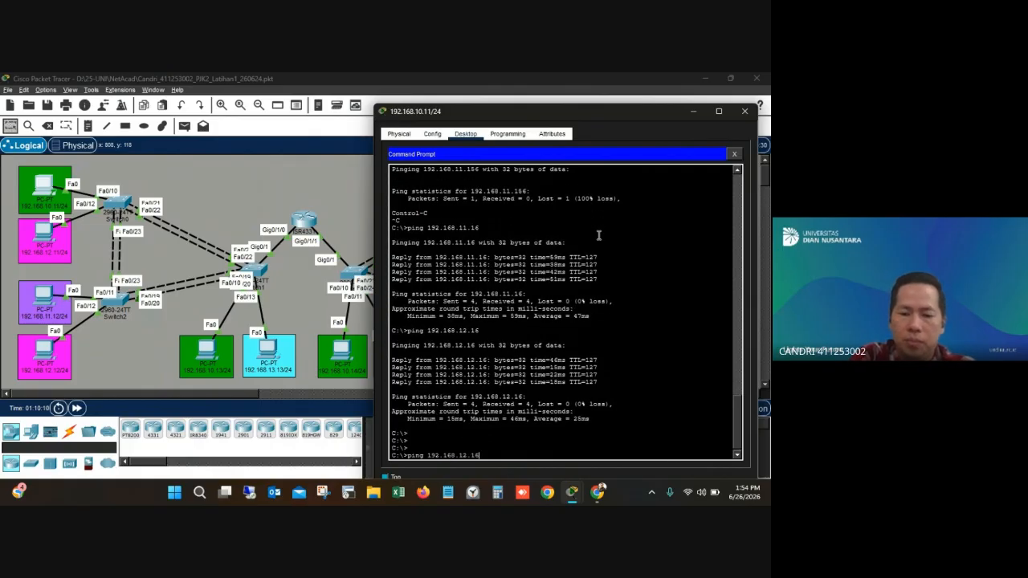
key(Left)
key(Left)
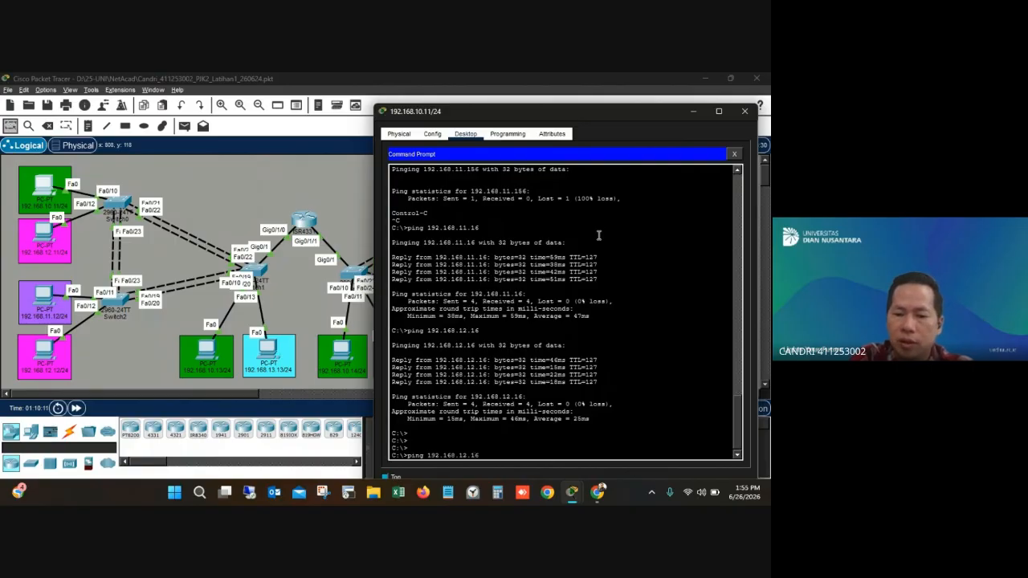
drag(604, 108, 519, 245)
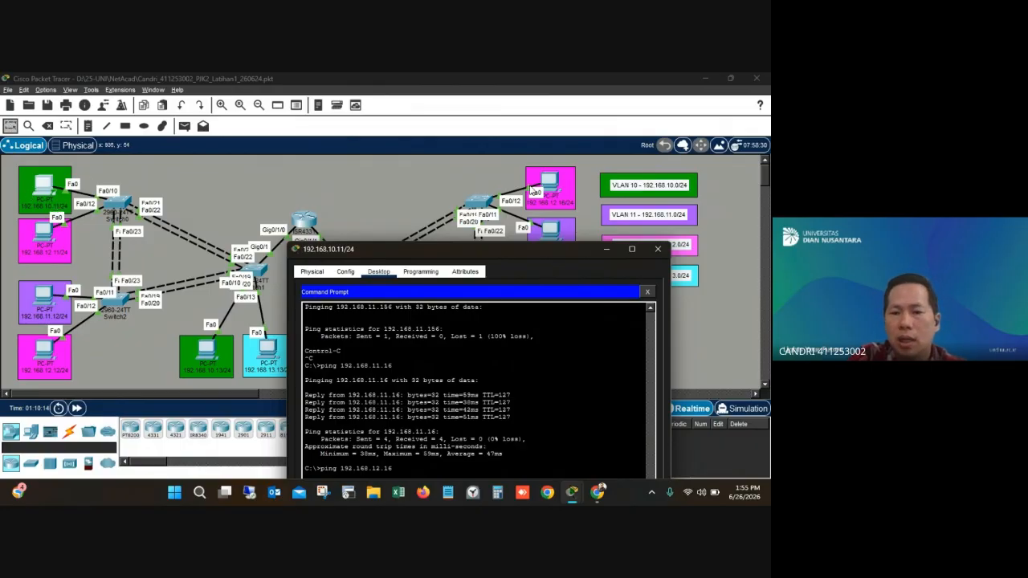
drag(469, 247, 551, 117)
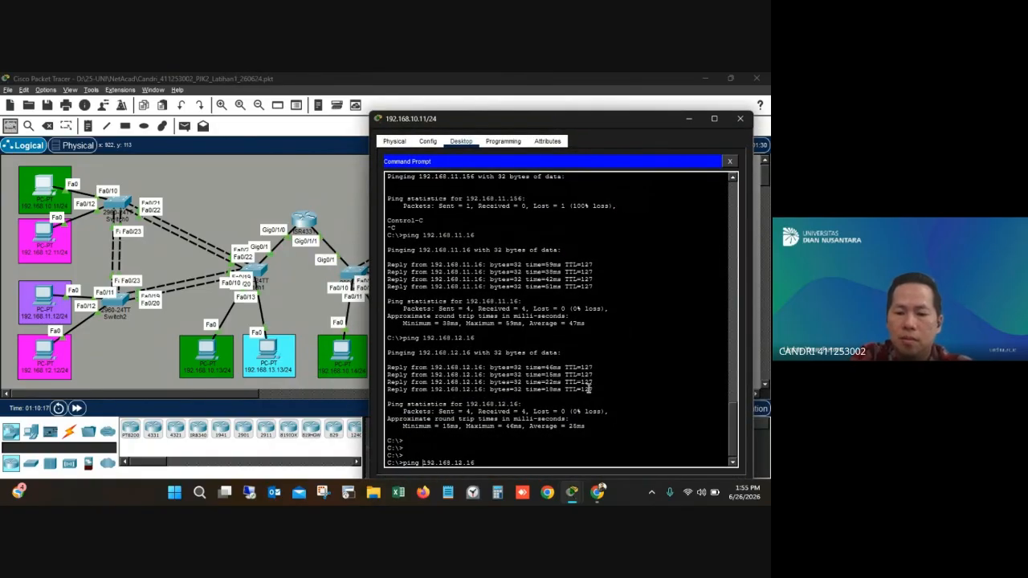
text(-t)
key(Return)
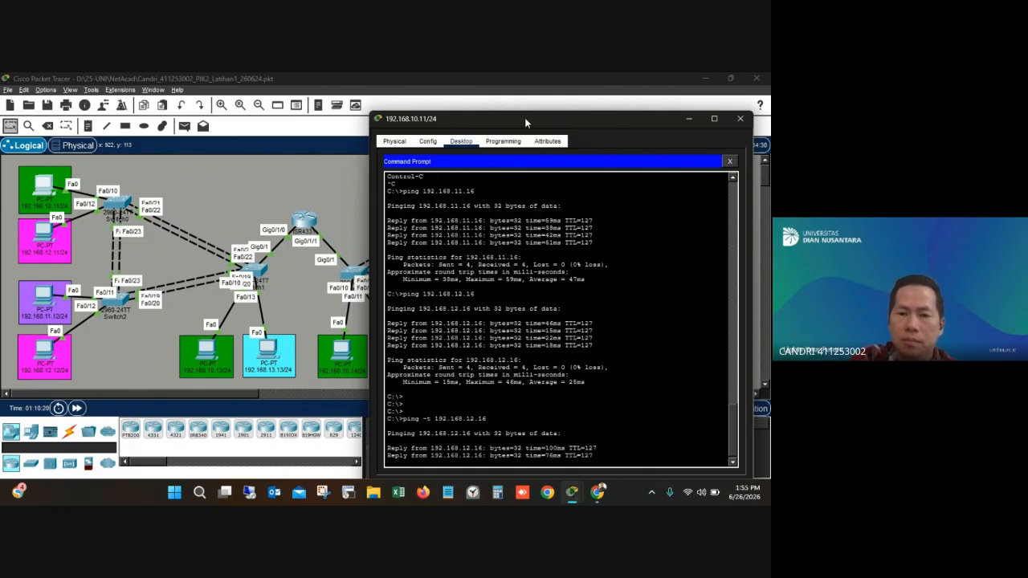
mouse_move(525, 117)
mouse_down()
mouse_move(555, 144)
mouse_move(540, 118)
mouse_up()
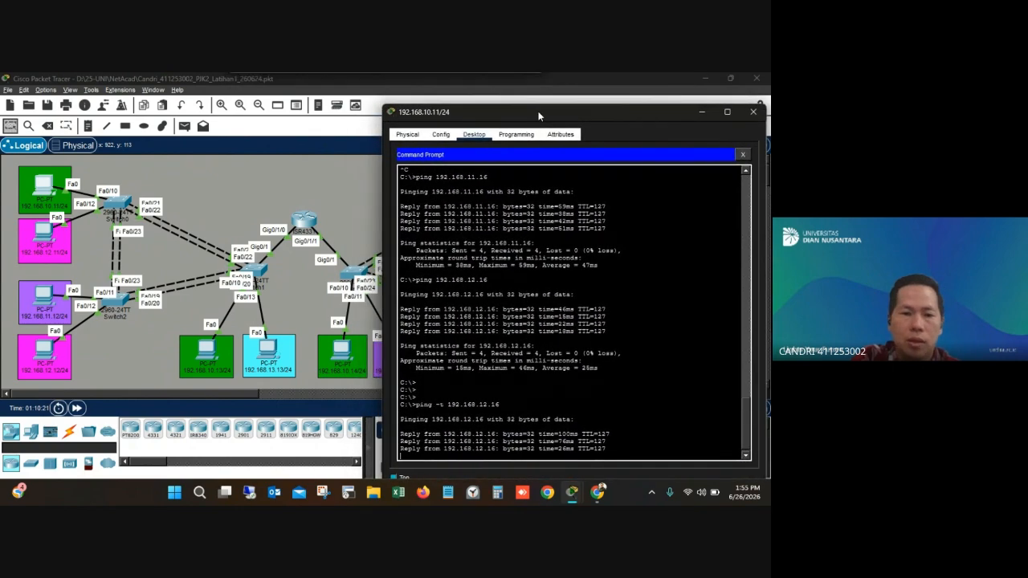
- Open Switch1's command line and arrange it beside the running ping window so the Switch1 links stay in view
click(262, 266)
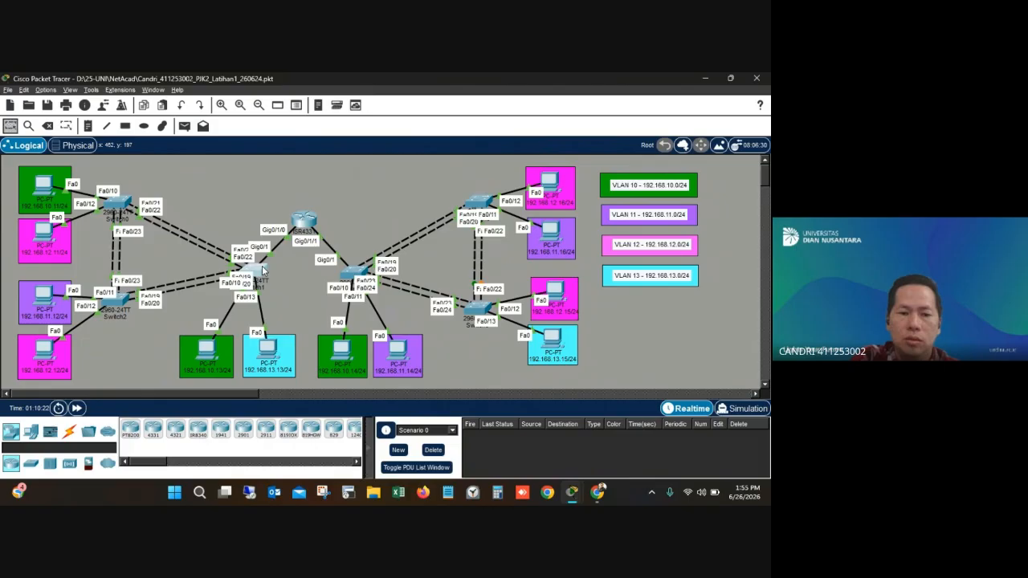
click(262, 266)
drag(377, 76, 377, 226)
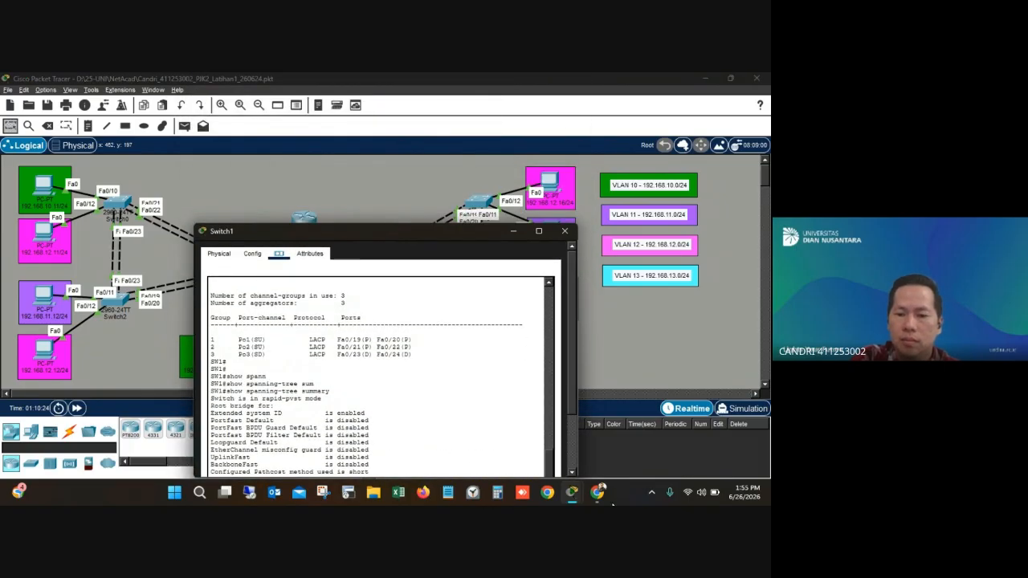
mouse_move(598, 492)
click(583, 438)
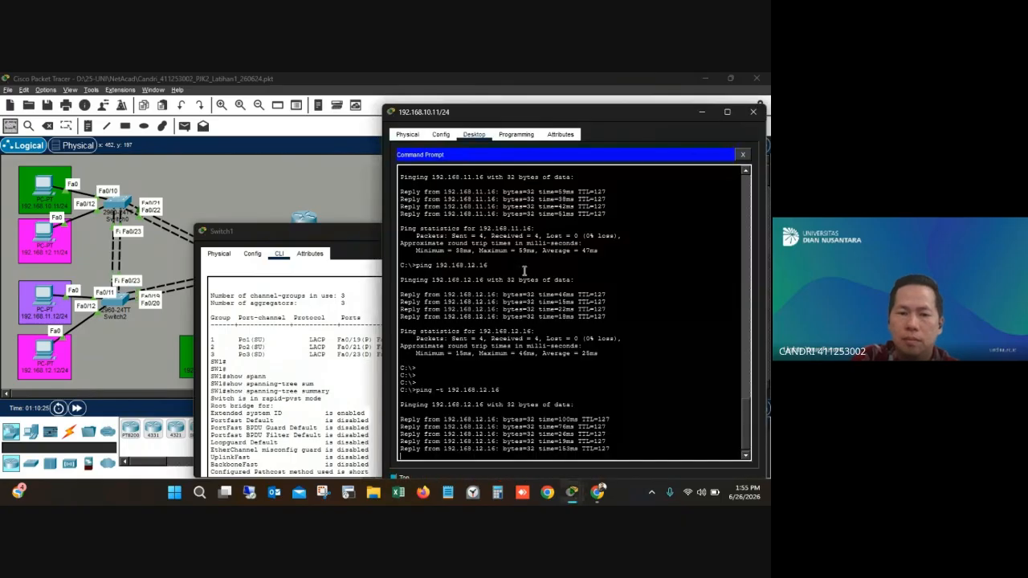
drag(463, 113, 628, 121)
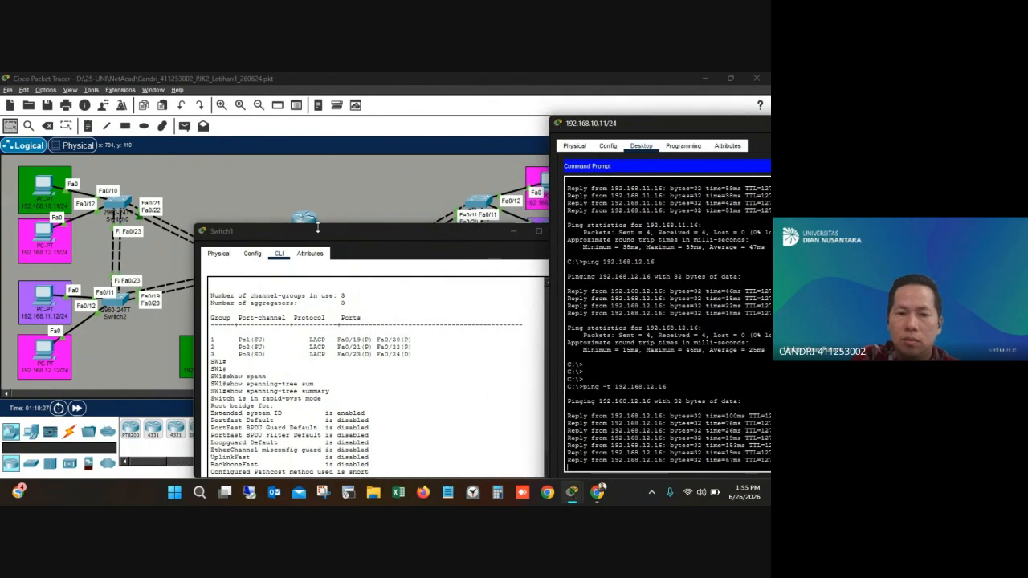
drag(318, 229, 471, 212)
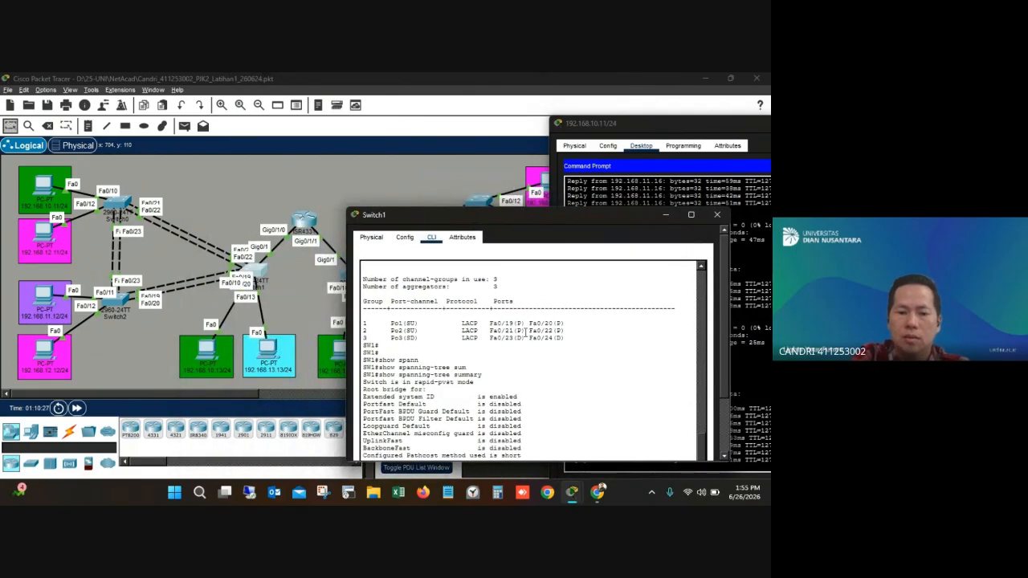
- Display the EtherChannel summary on Switch1 from privileged mode
scroll(526, 331, down, 4)
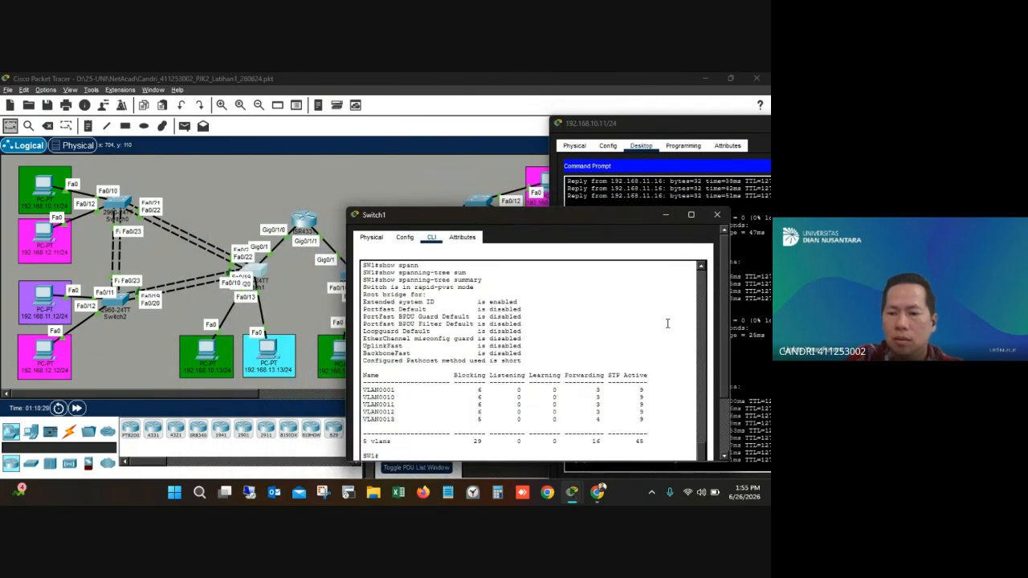
scroll(725, 328, down, 3)
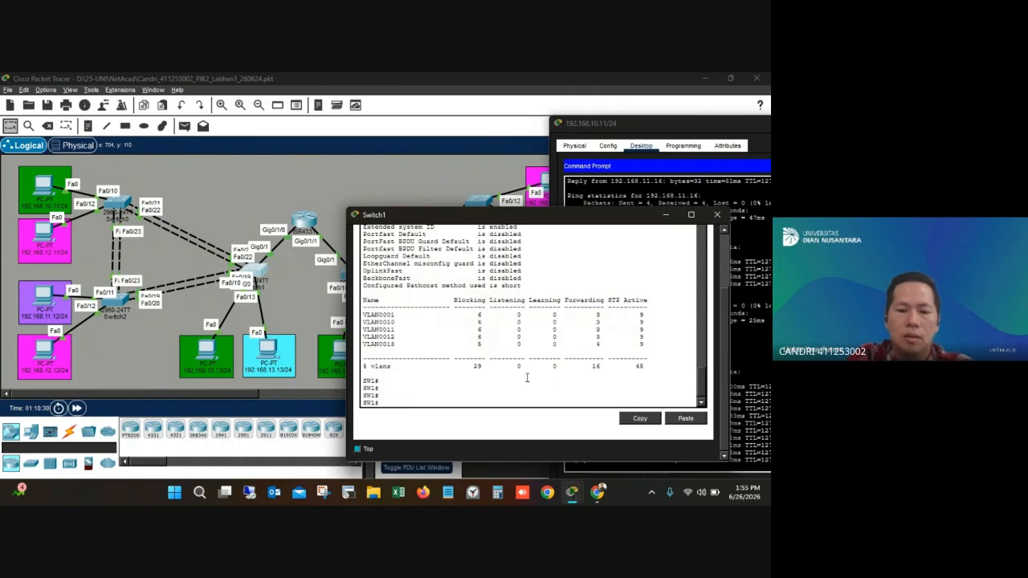
key(Return)
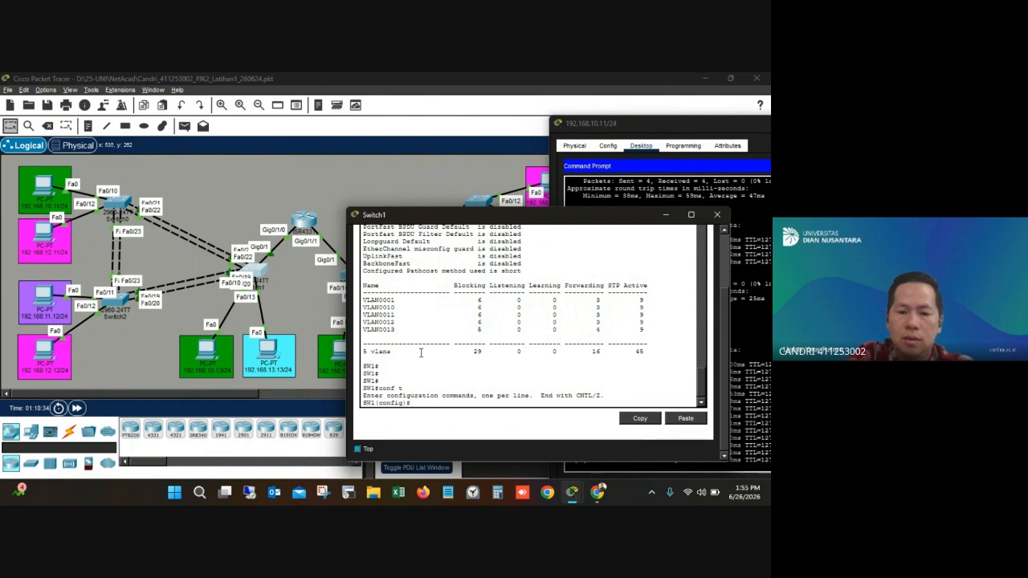
text(show)
key(ctrl+z)
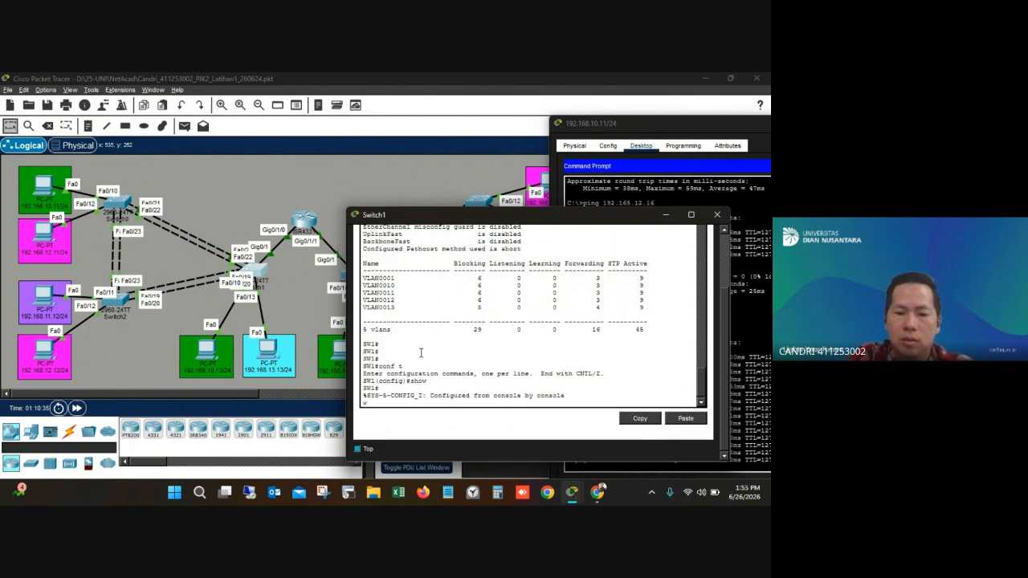
text(show eth)
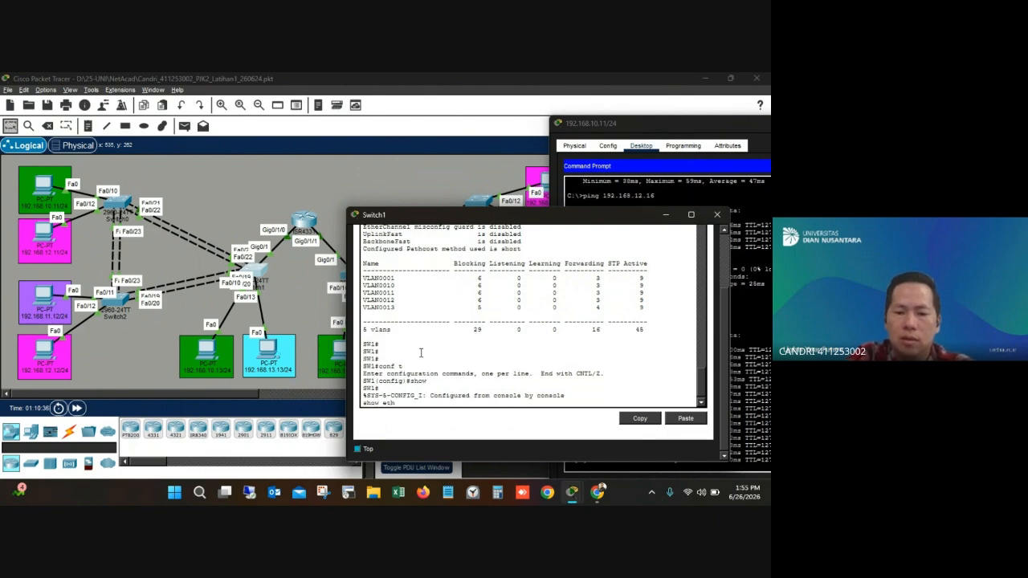
text(er)
key(Tab)
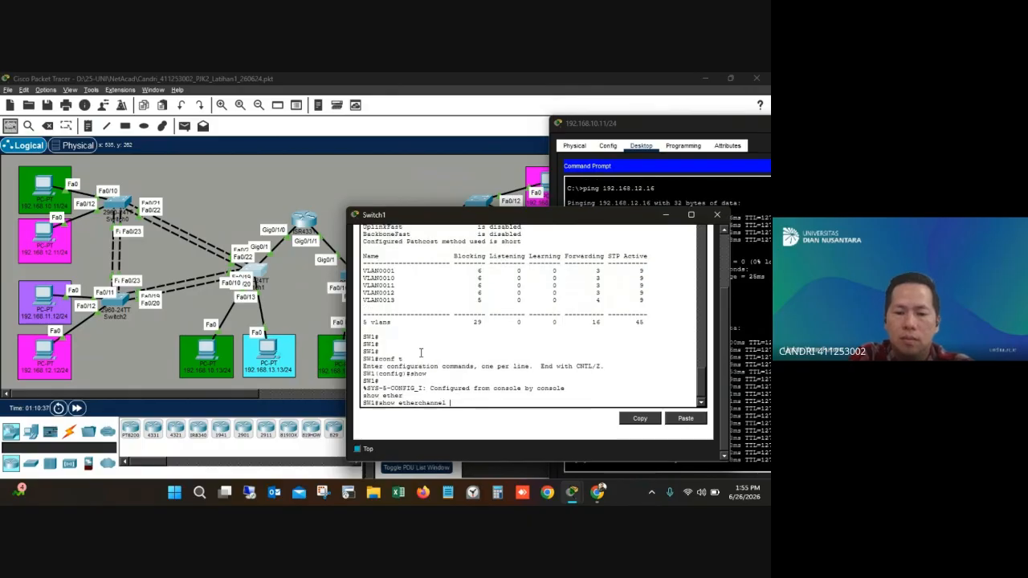
text(sum)
key(Tab)
key(Return)
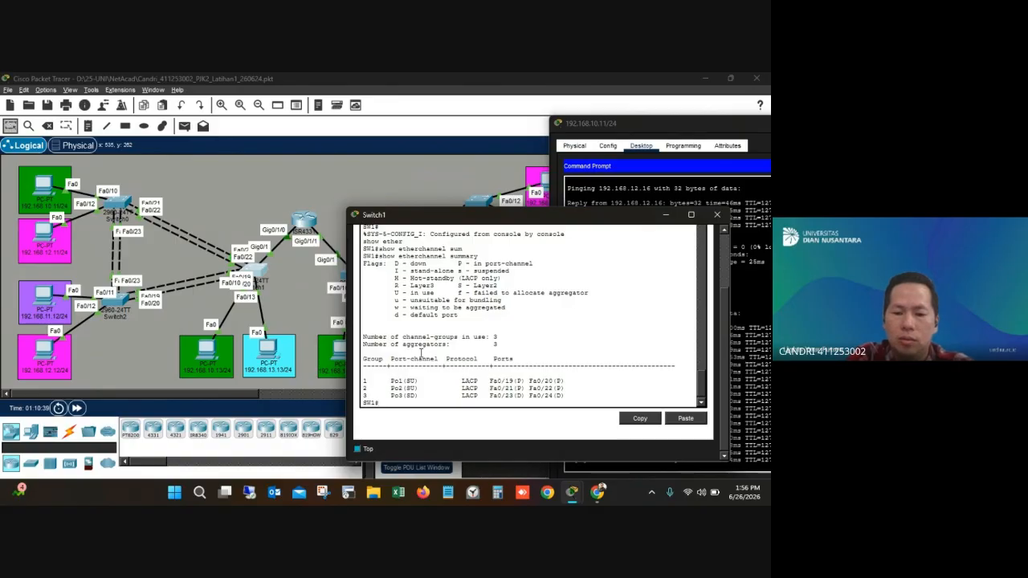
- Shut down interface po1 on Switch1 from configuration mode
text(conf t)
key(Return)
text(int f)
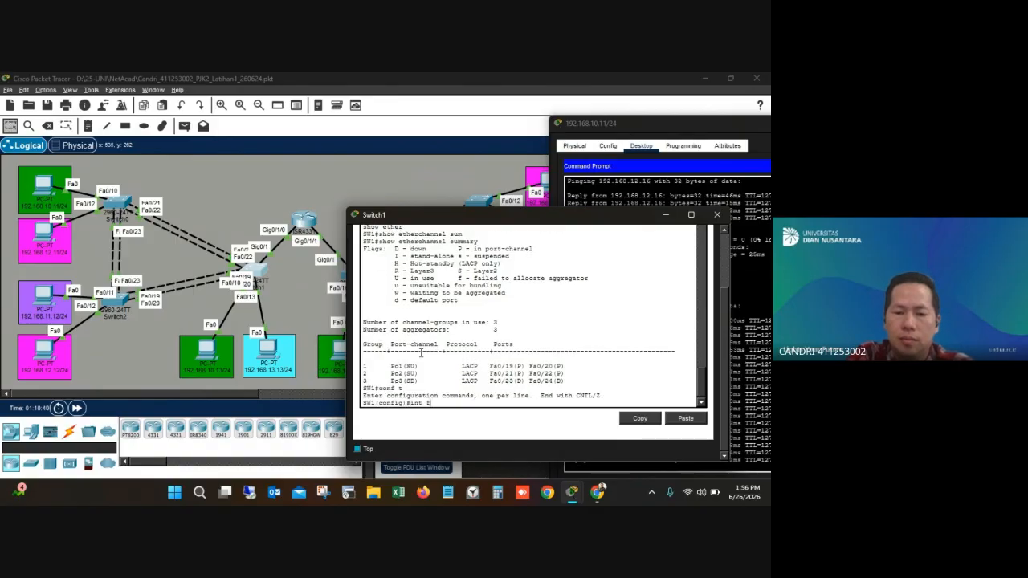
text(p)
key(BackSpace)
key(BackSpace)
text(po1)
key(Return)
text(shu)
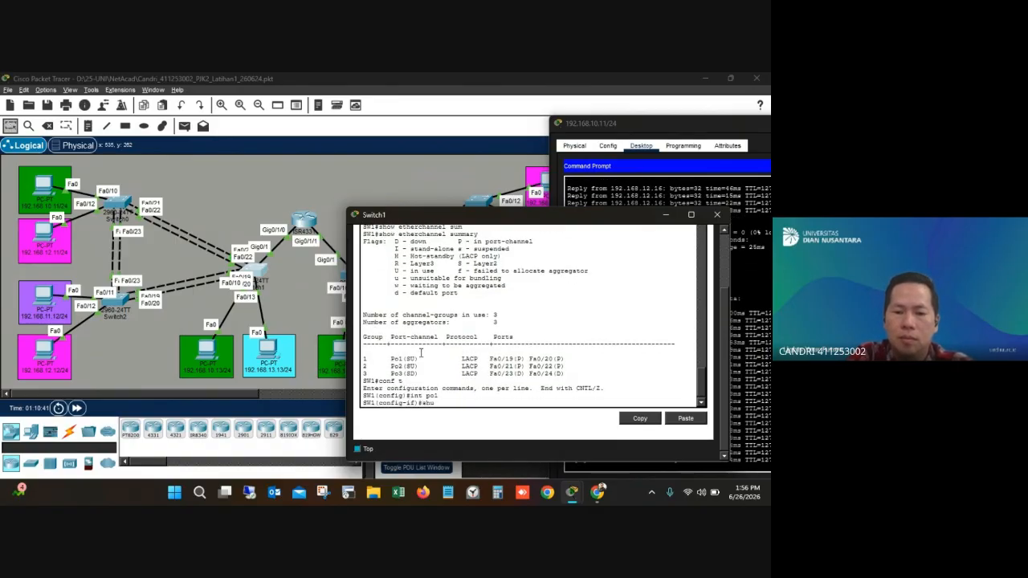
text(t)
key(Return)
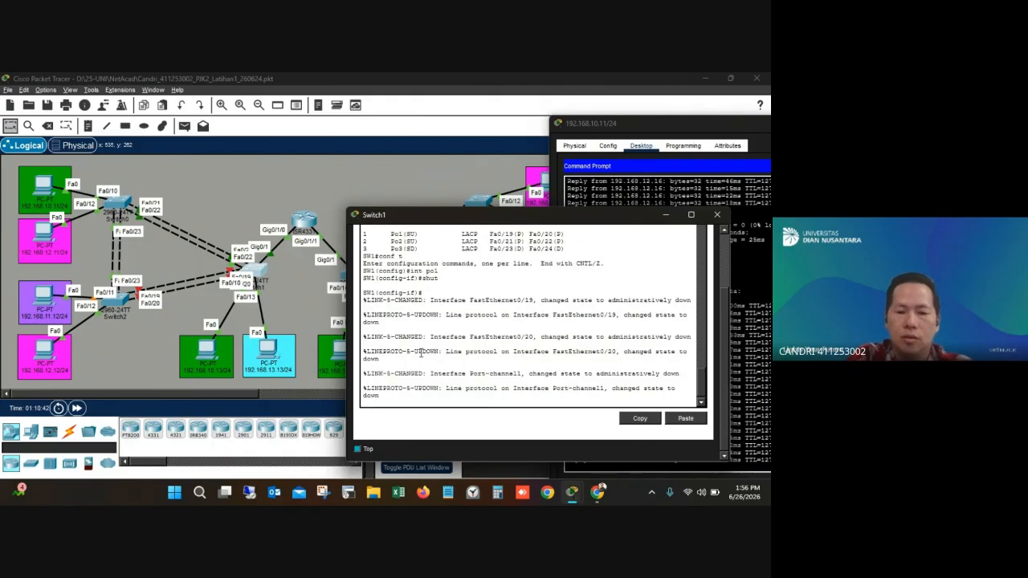
- Leave the po1 interface configuration, re-enter global configuration mode and try the no shut command there
key(ctrl+z)
text(conf t)
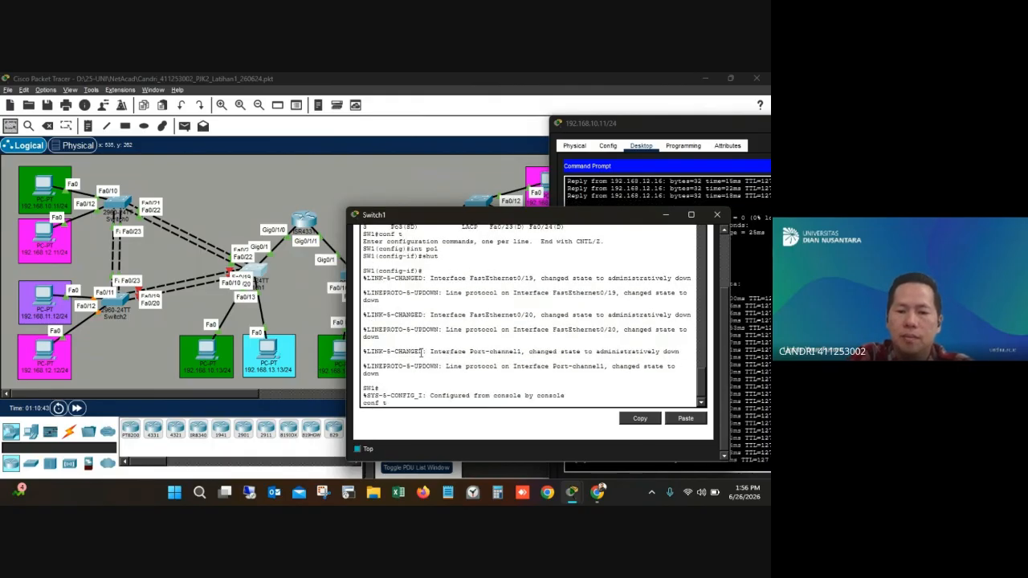
key(Return)
text(shut)
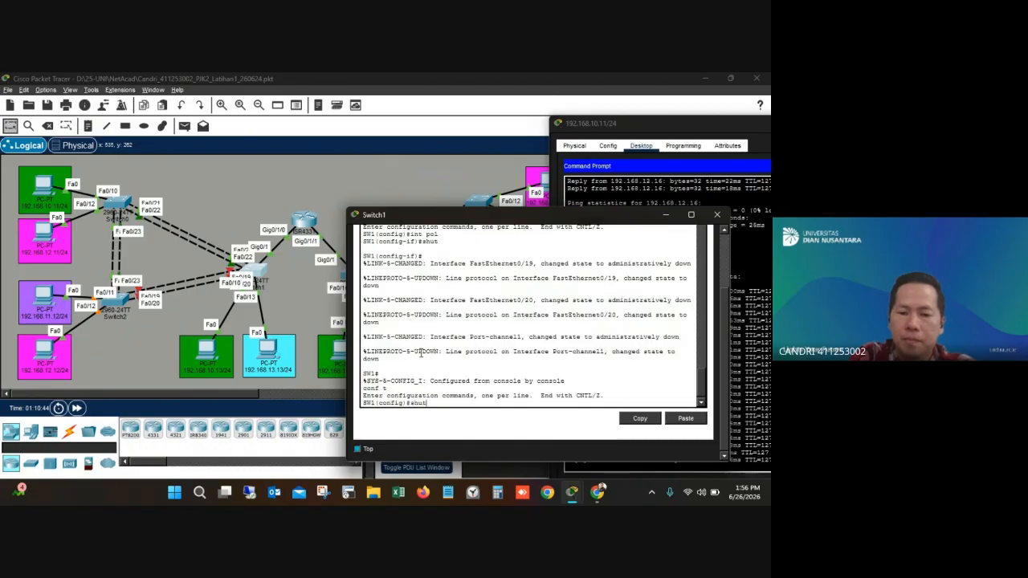
key(Up)
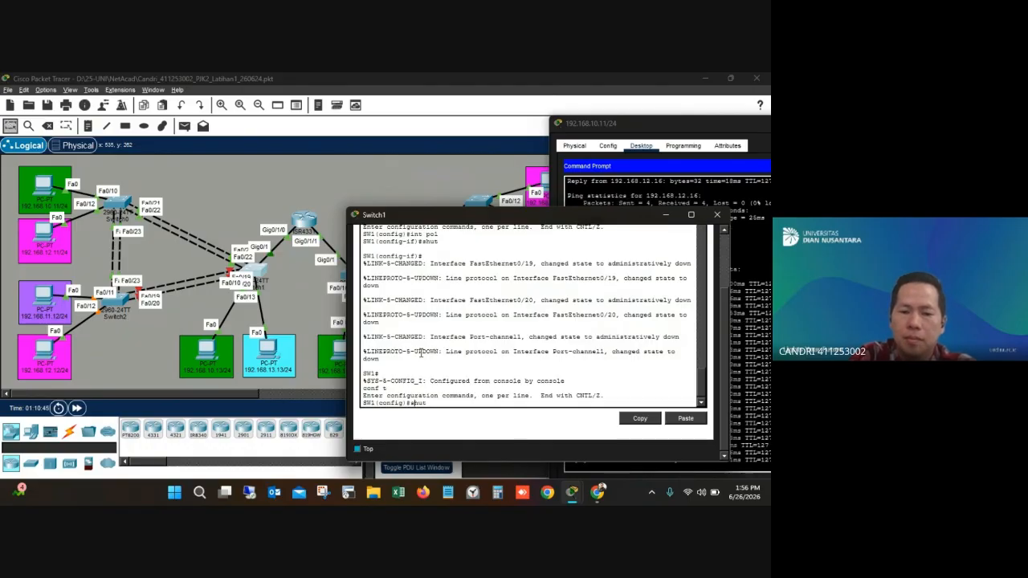
text(no)
key(Return)
key(Up)
key(Up)
key(Up)
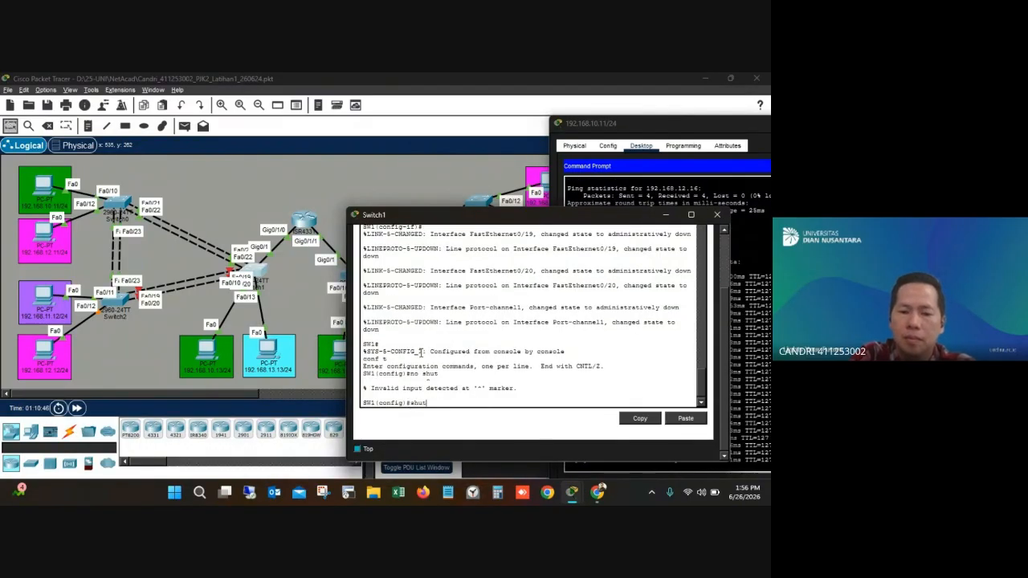
key(BackSpace)
text(2)
key(Return)
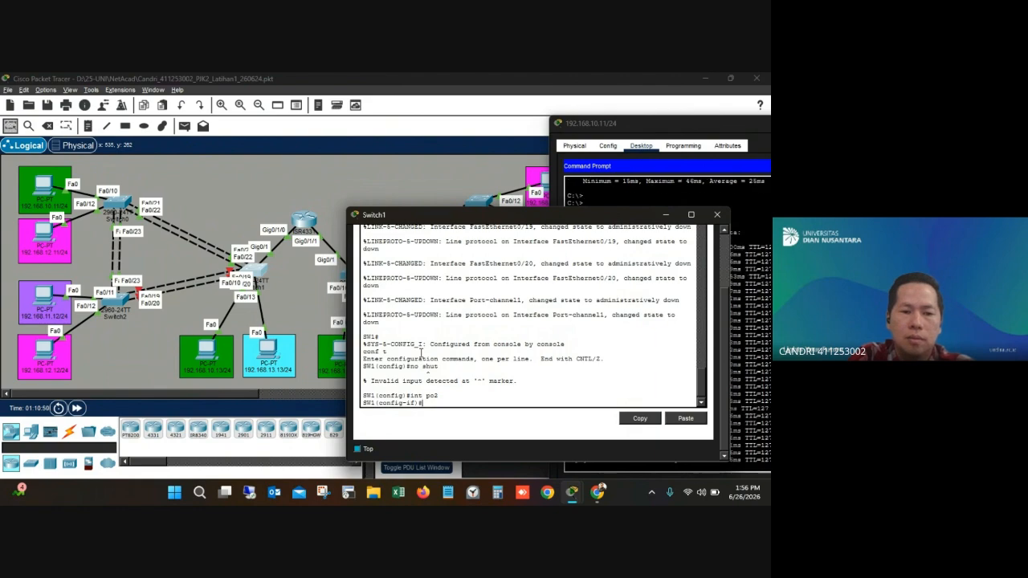
key(Return)
key(Return)
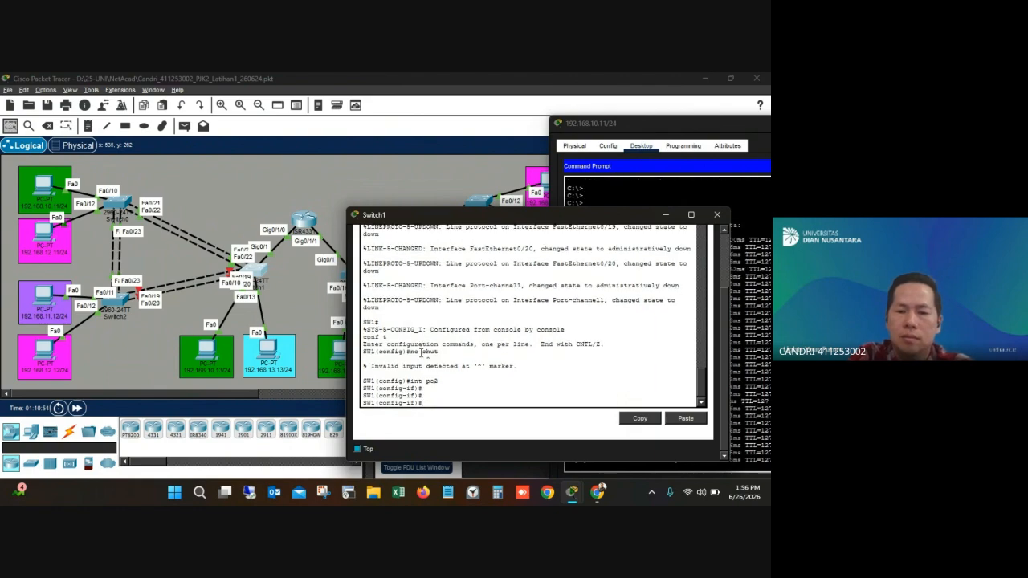
text(shu)
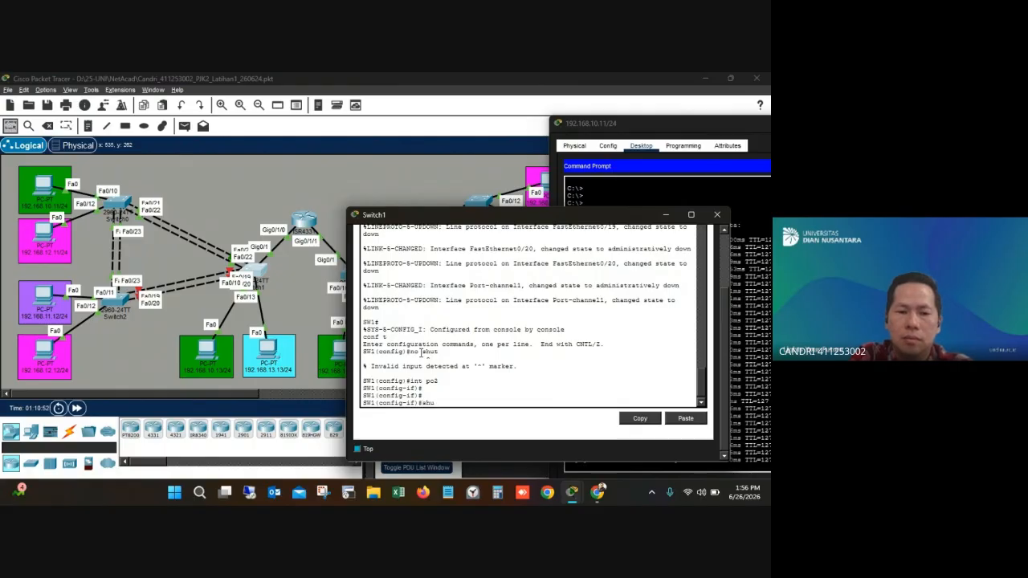
- Enter the po1 interface configuration on Switch1 and re-enable the interface with no shut
key(Up)
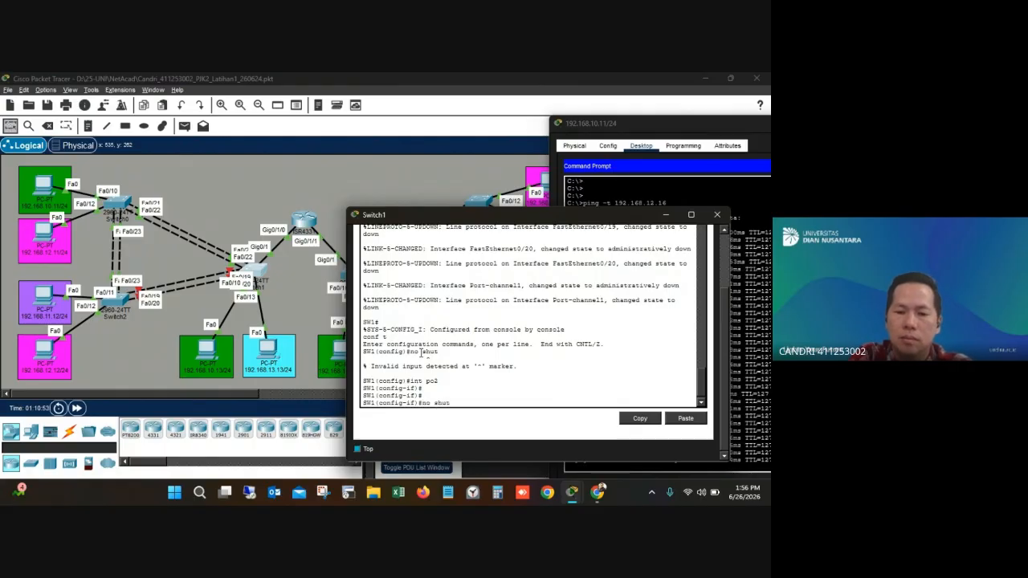
key(Up)
key(BackSpace)
key(BackSpace)
key(BackSpace)
text(int po1)
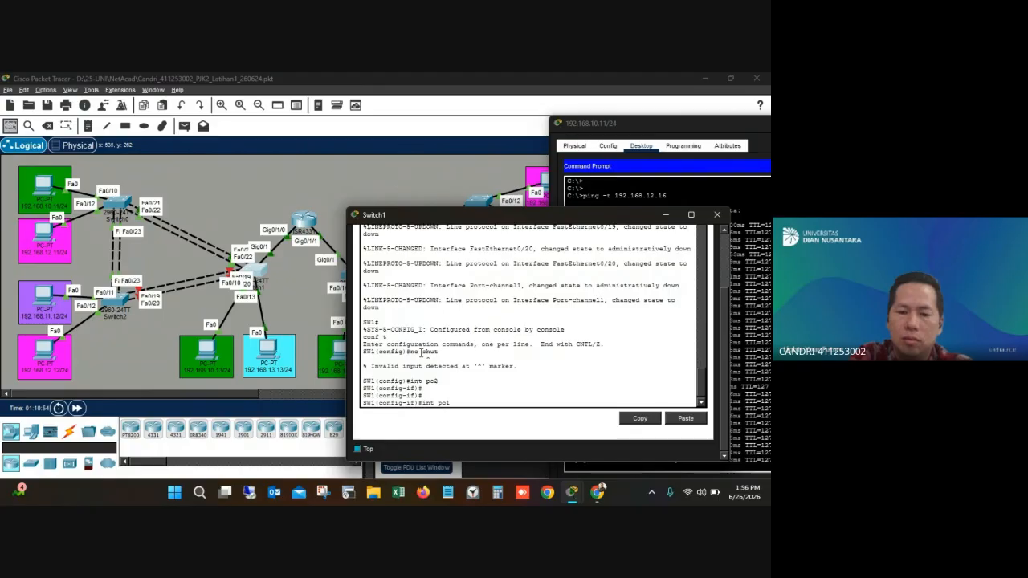
key(Return)
text(no shut)
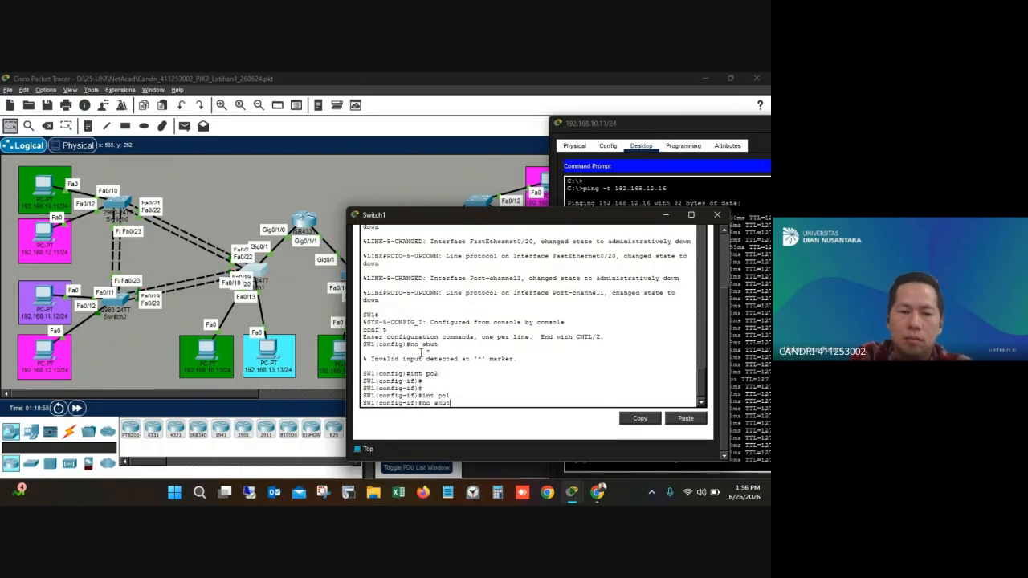
key(Return)
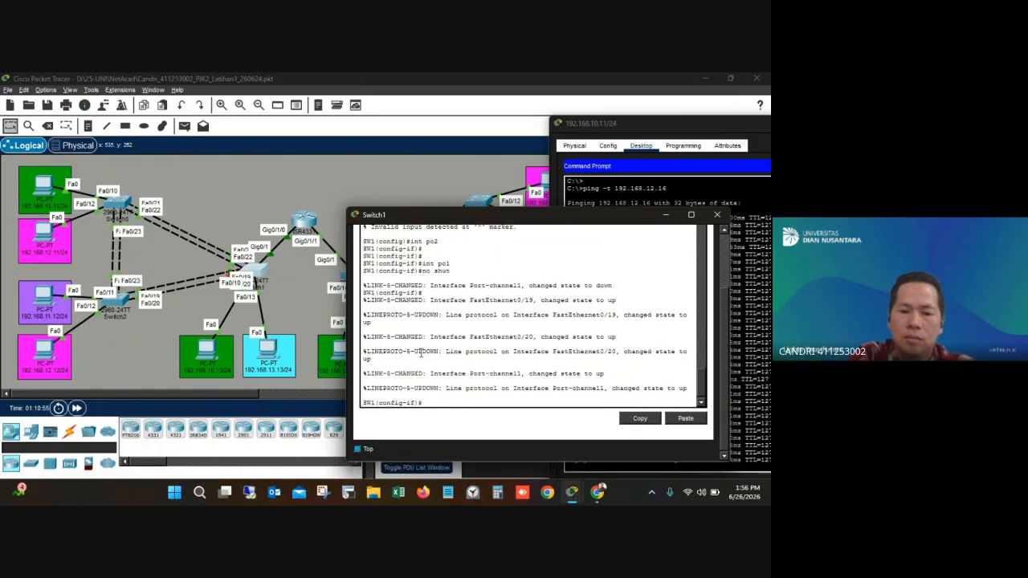
- Shut down interface po2 on Switch1 and check the continuous ping to 192.168.12.16
text(int po1)
key(BackSpace)
text(2)
key(Return)
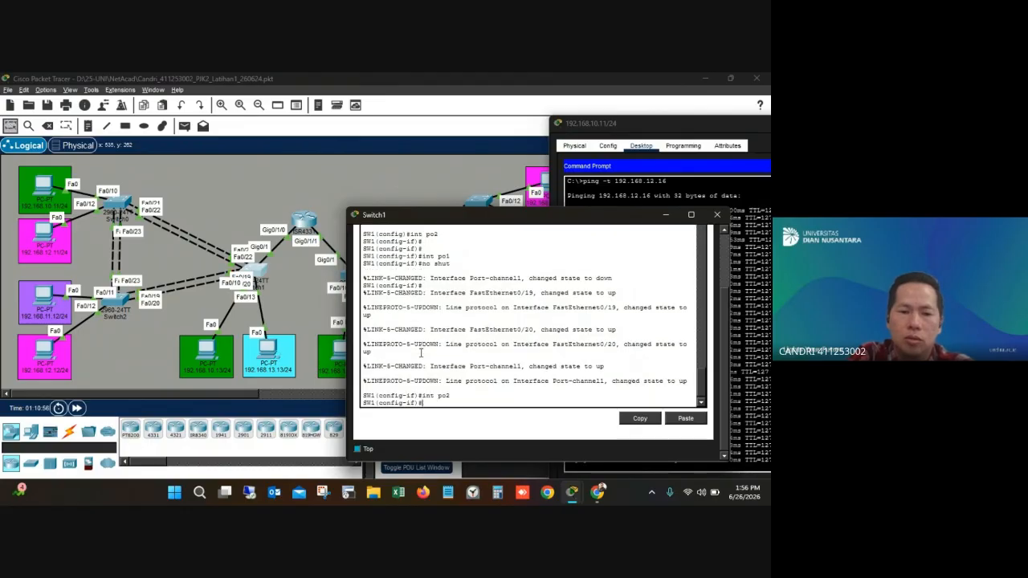
key(Return)
text(shut)
key(Return)
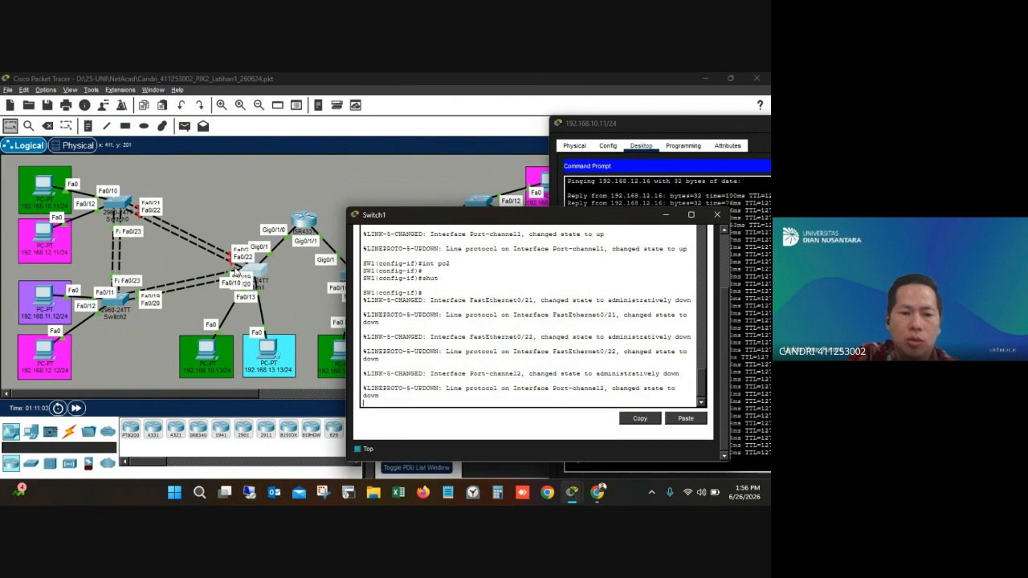
click(654, 125)
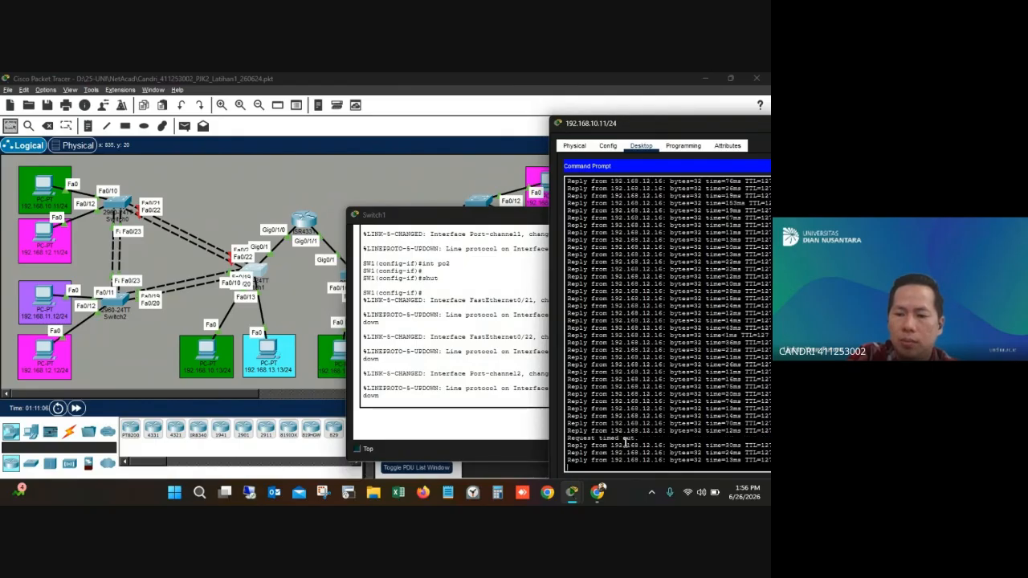
- Re-enable interface po2 on Switch1 with no shut and check the running ping again
click(445, 372)
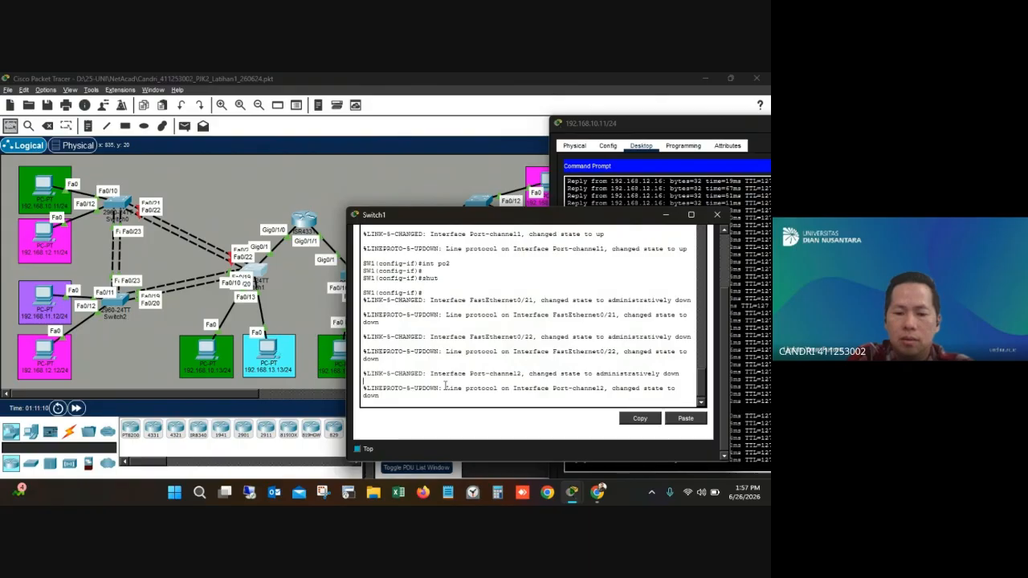
text(o shut)
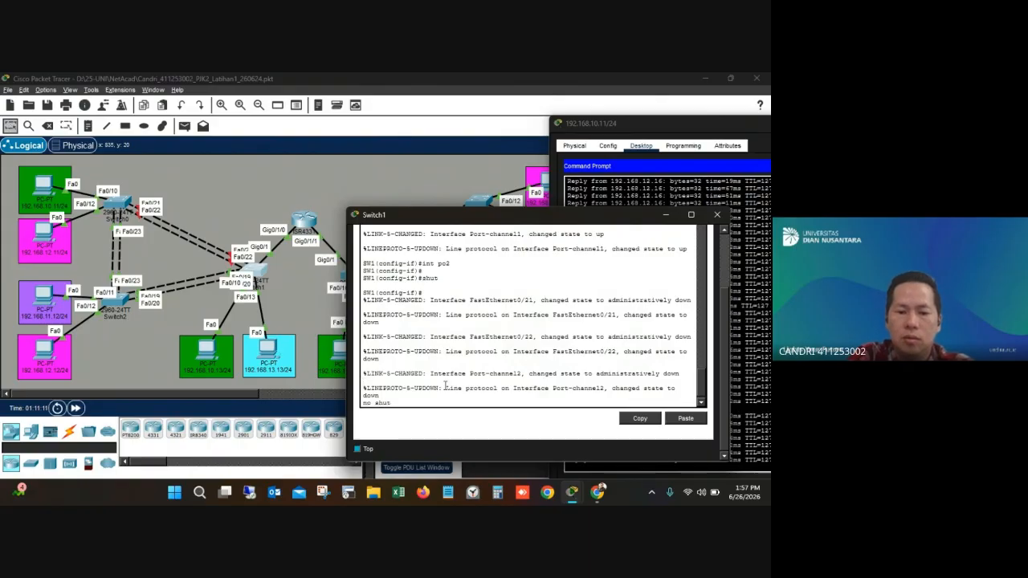
key(Return)
key(Return)
key(Return)
key(Return)
key(Return)
key(Return)
key(Return)
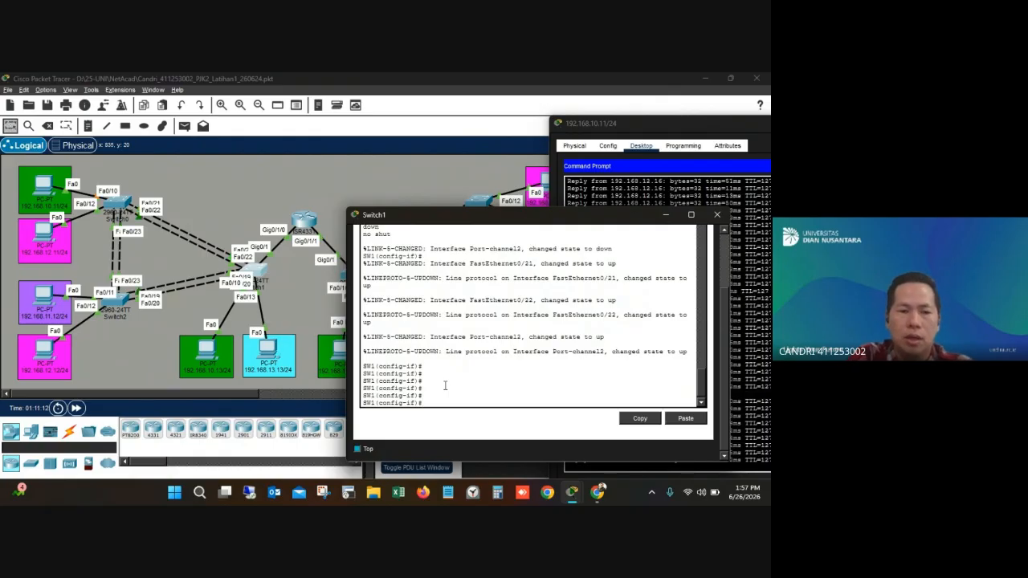
click(681, 190)
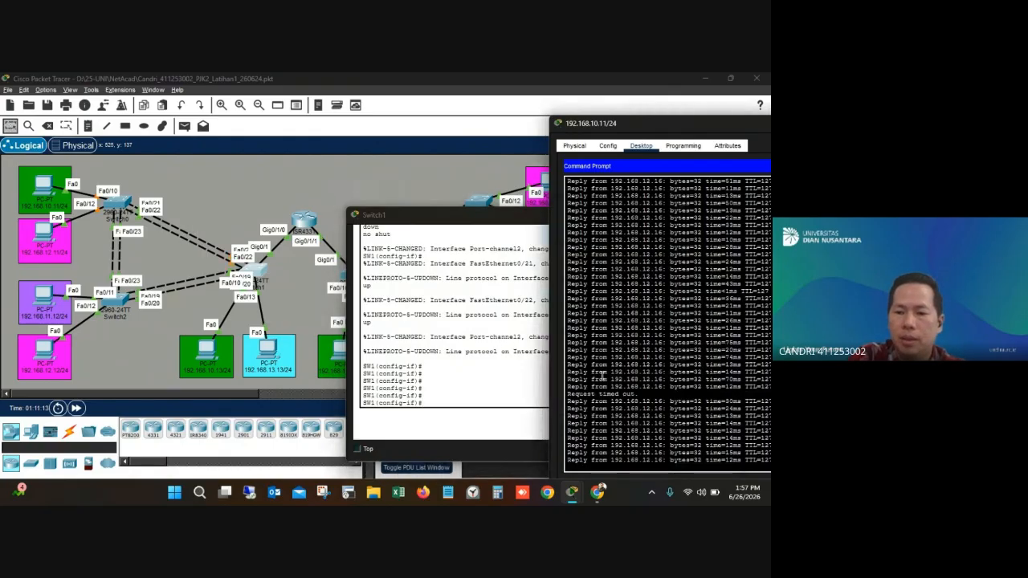
- Shut down interface po1 on Switch1 again and check the replies in the running ping window
click(482, 369)
key(Up)
key(Up)
key(Up)
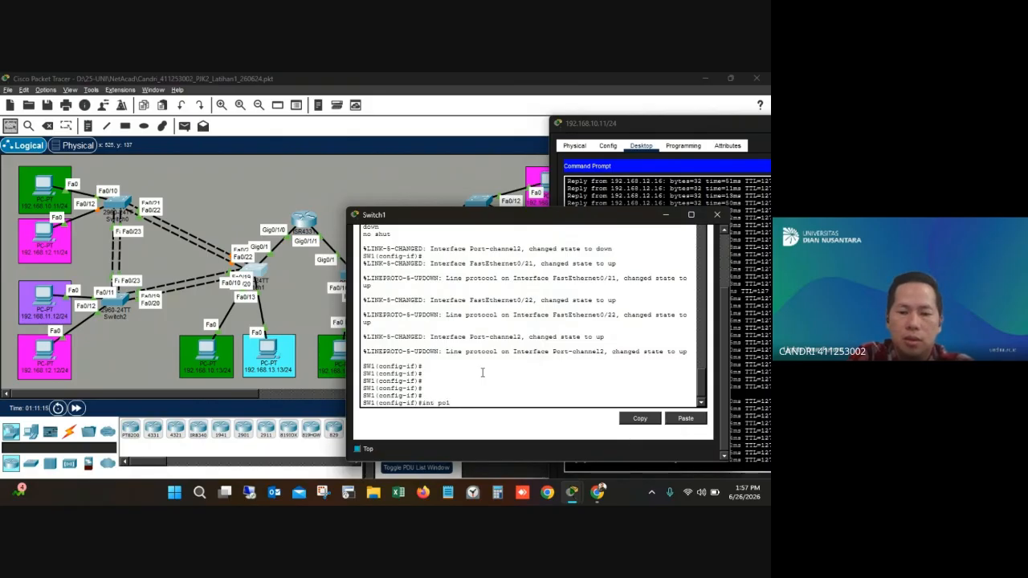
key(Return)
text(shut)
key(Return)
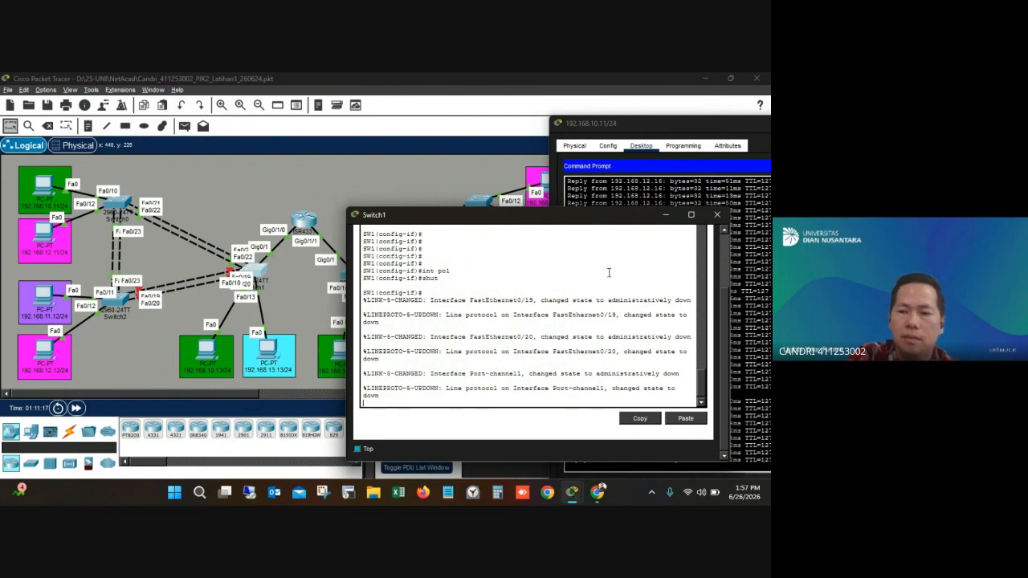
click(741, 213)
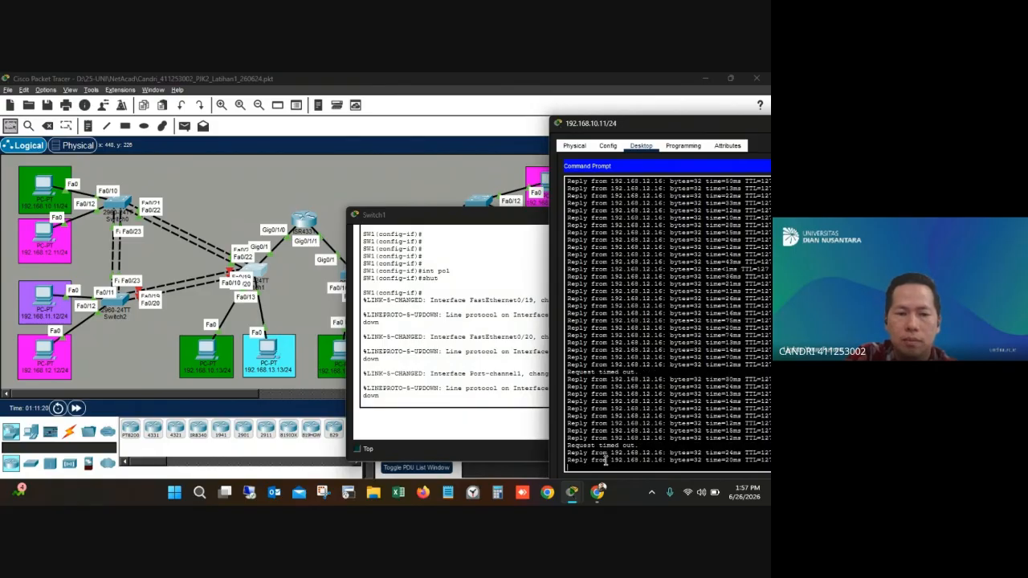
- Move Switch1's command line window to uncover more of the running ping output, and bring up a fresh prompt
click(464, 385)
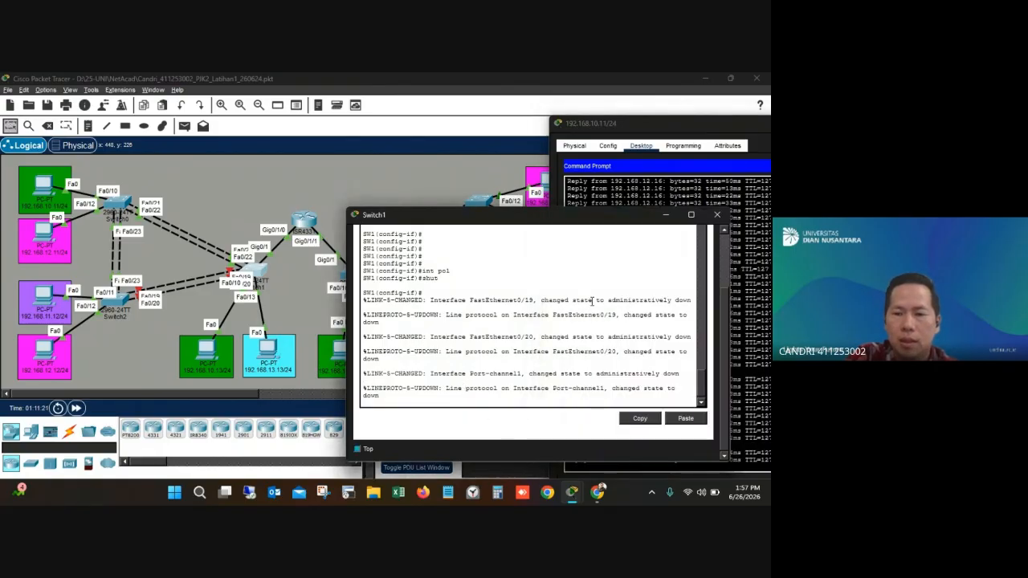
drag(560, 224, 509, 212)
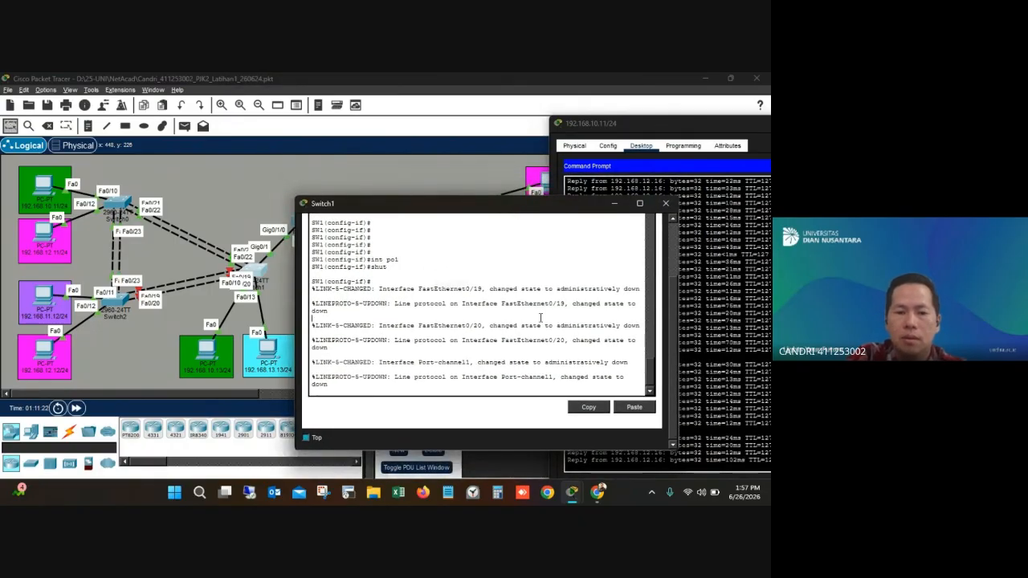
key(Return)
key(Return)
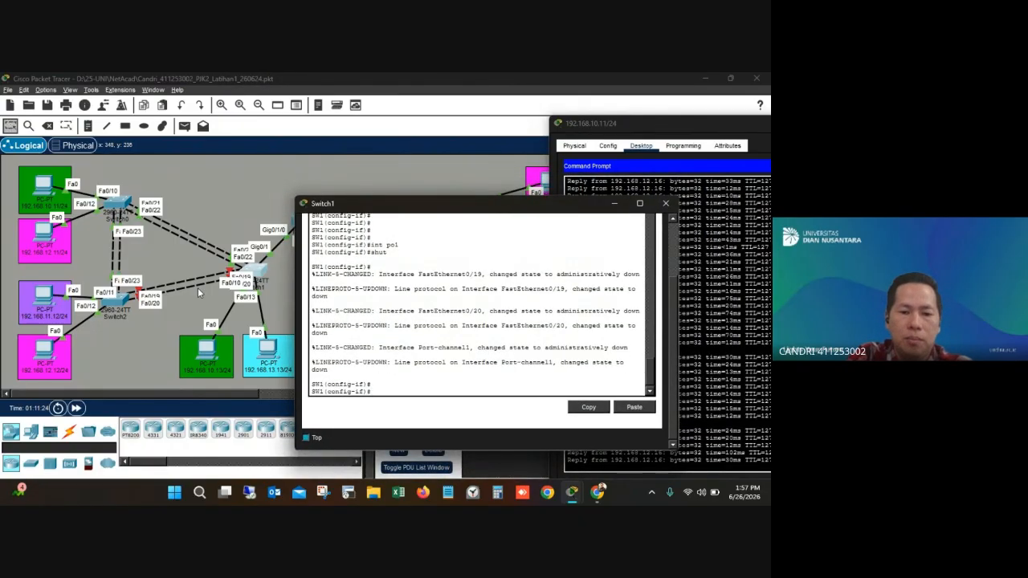
- Enter the po2 interface configuration on Switch1 and display the EtherChannel summary from there with do sh ether sum
text(int po1)
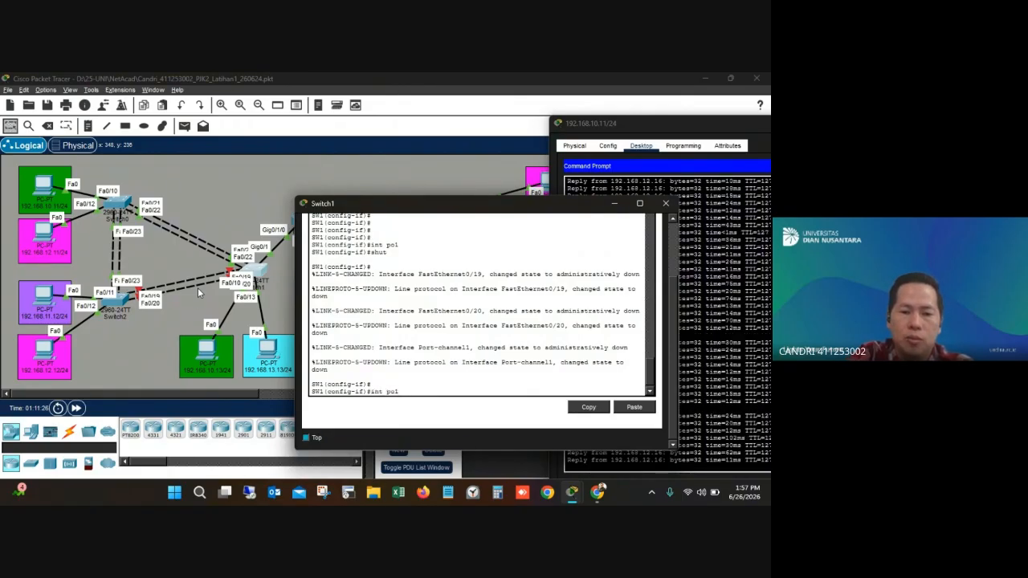
key(Return)
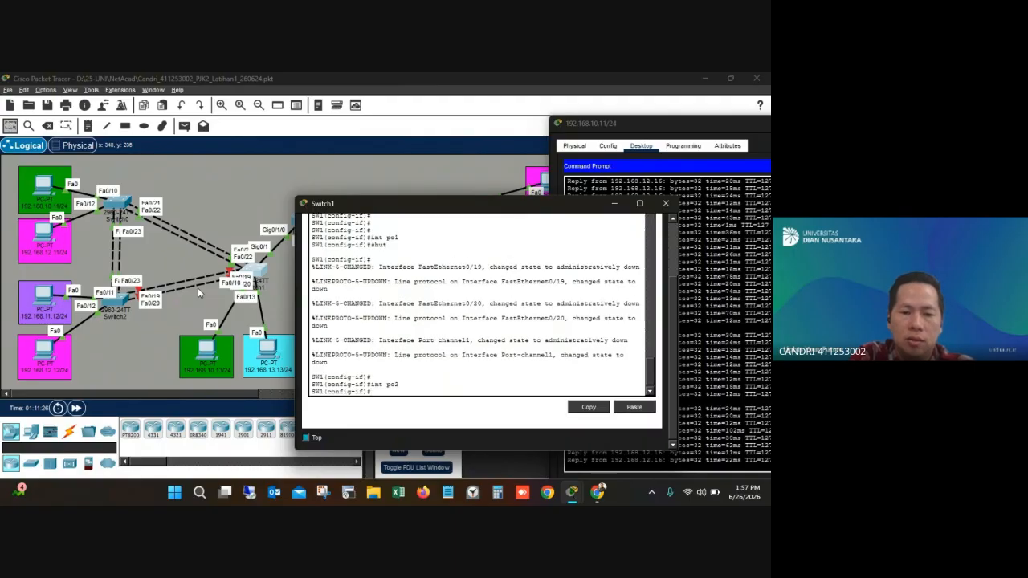
text(dosh)
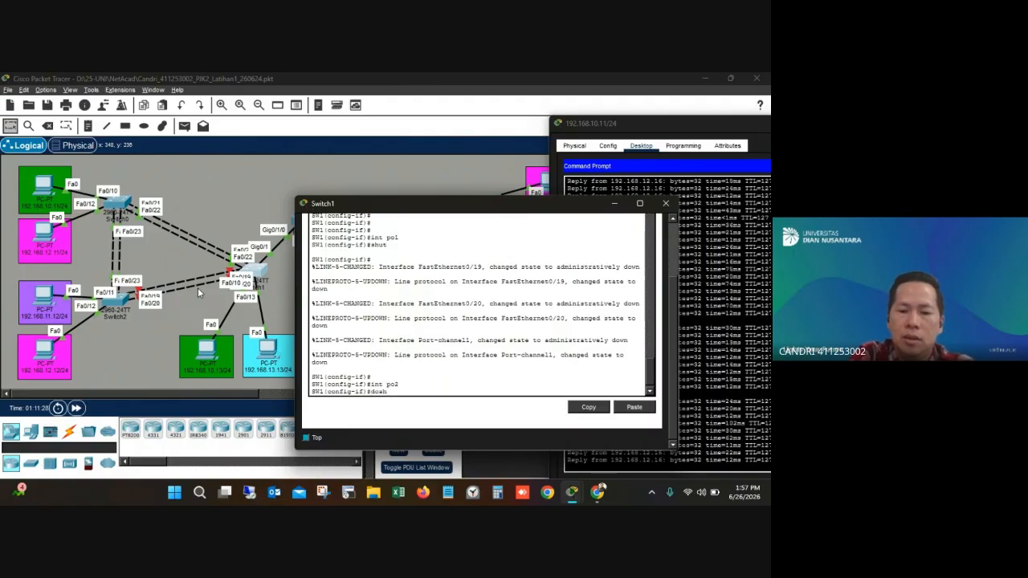
key(BackSpace)
key(BackSpace)
text(sh)
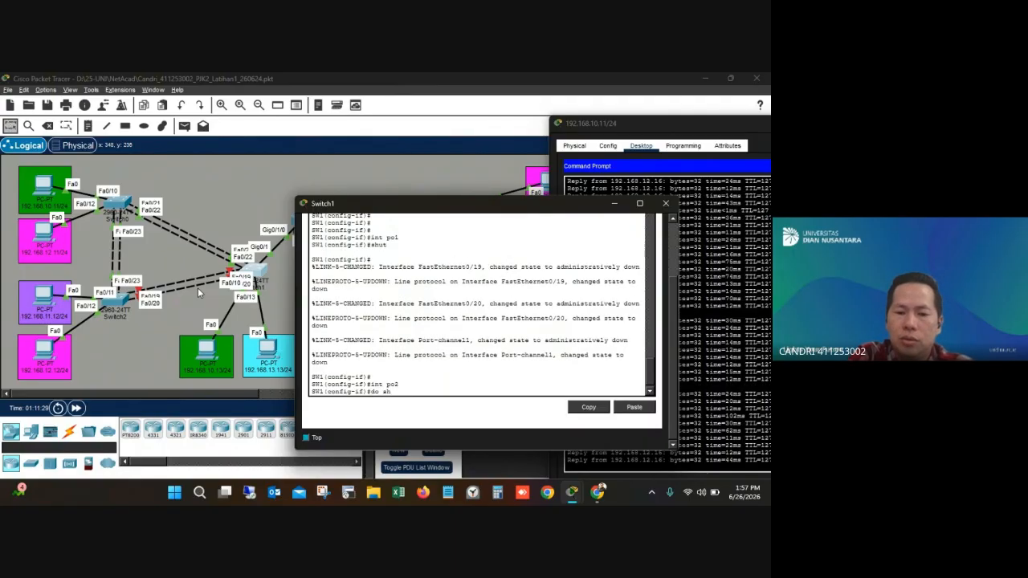
text( ether sum)
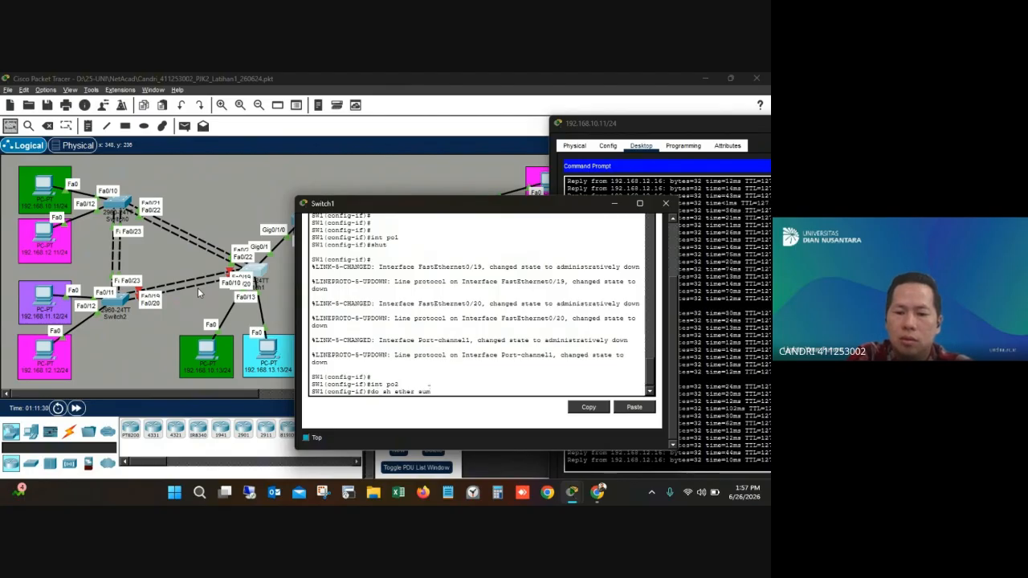
key(Return)
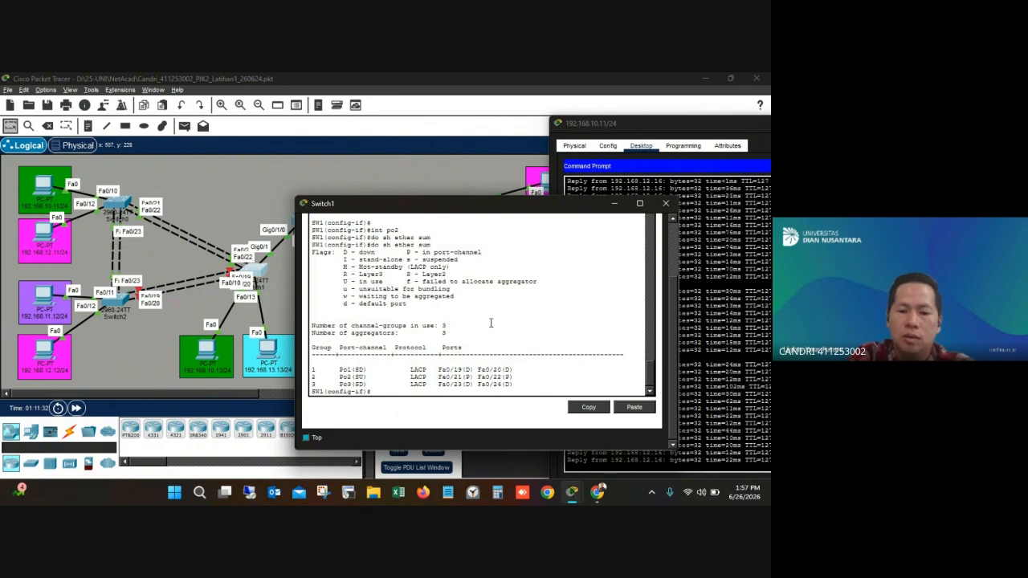
- Shut down the single member interface fa 0/21 on Switch1 and check the continuous ping
text(int fa )
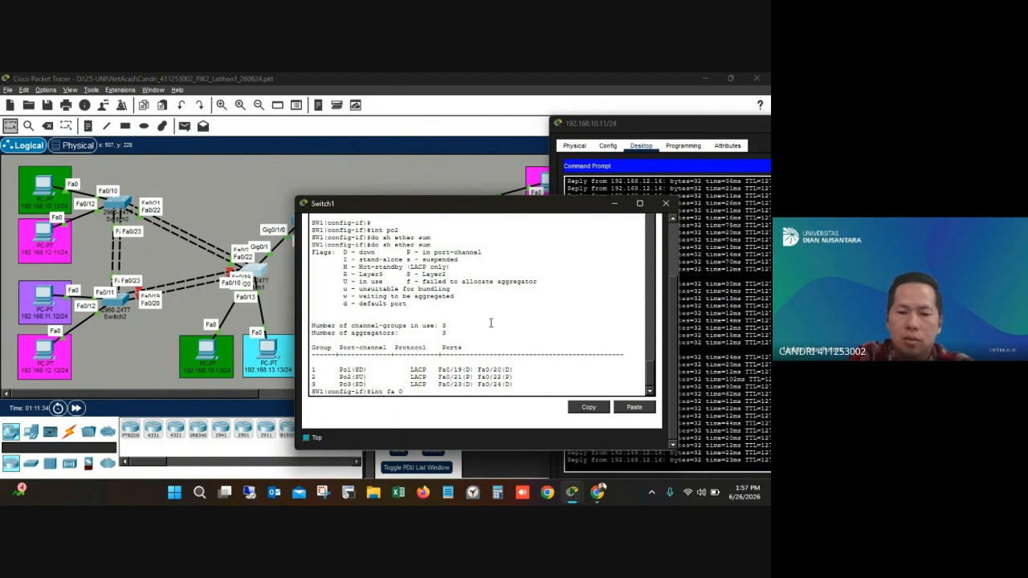
text(0/21)
key(Return)
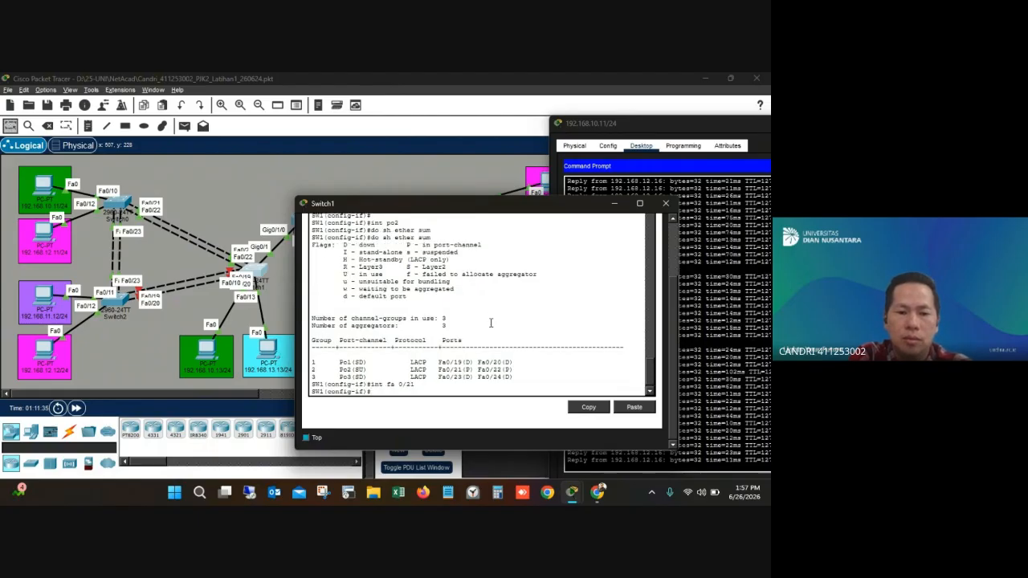
text(shut)
key(Return)
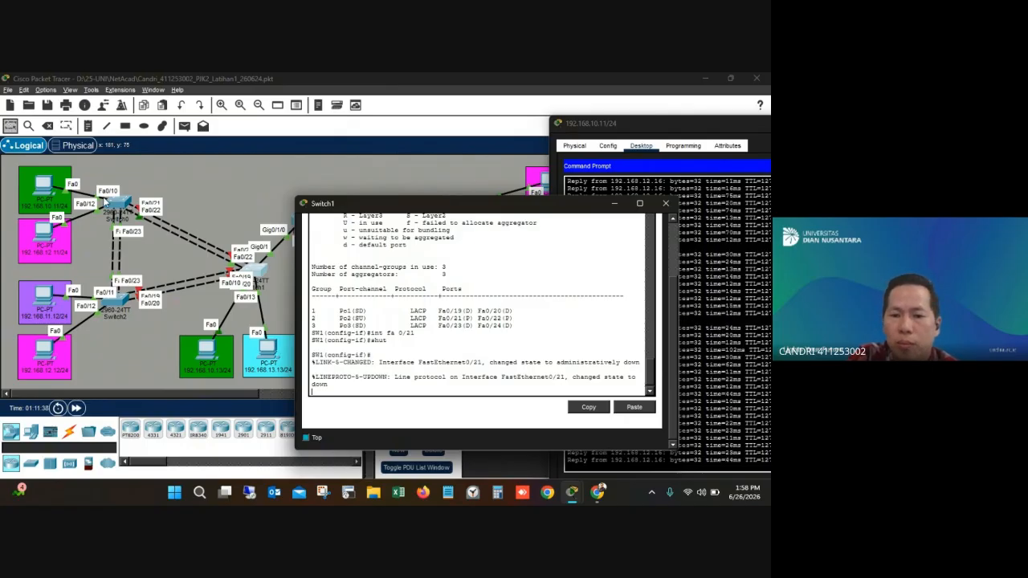
click(731, 308)
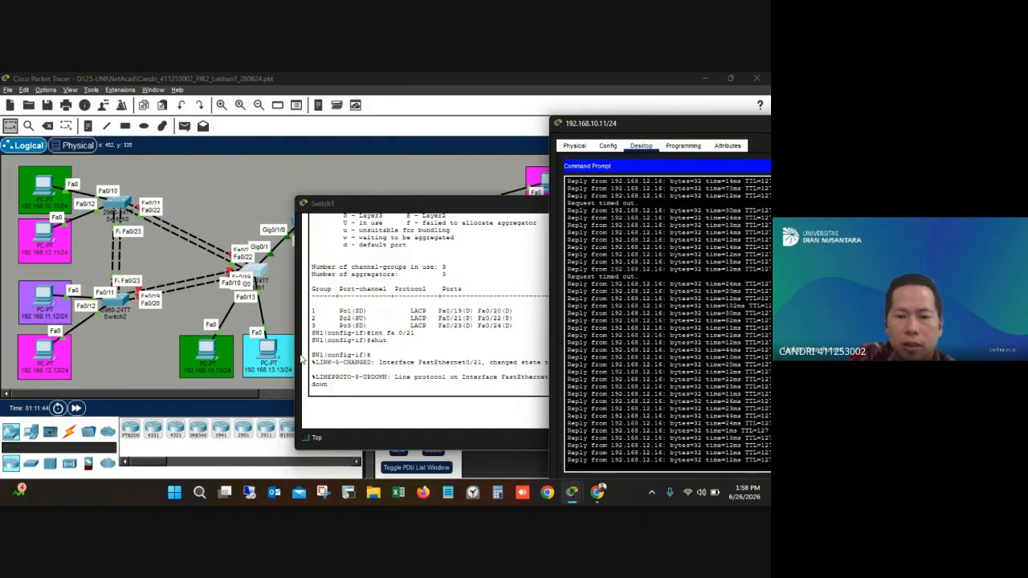
- Re-enable interface fa 0/21 on Switch1 with no shut
click(472, 327)
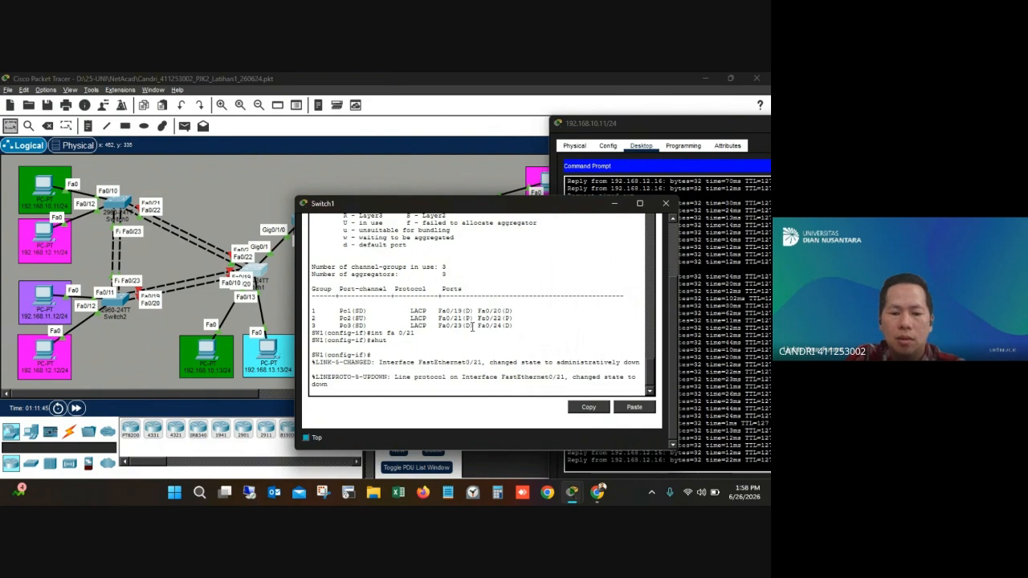
text(no shut)
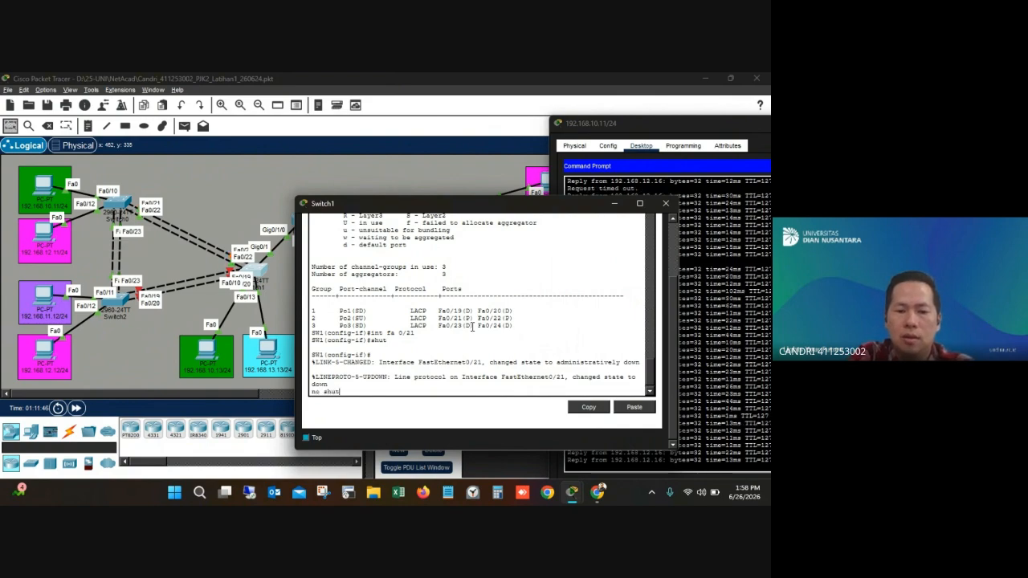
key(Return)
key(Return)
key(Return)
- Return to the po1 interface configuration on Switch1, bring the port-channel back up with no shut and check the ping replies
text(no shut)
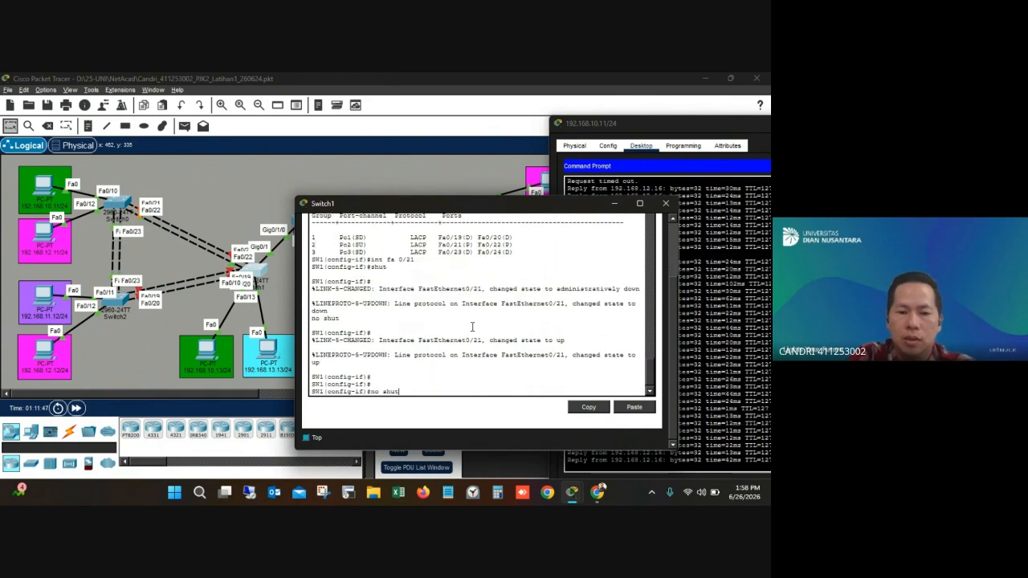
key(Up)
key(Up)
key(Up)
key(Up)
key(Up)
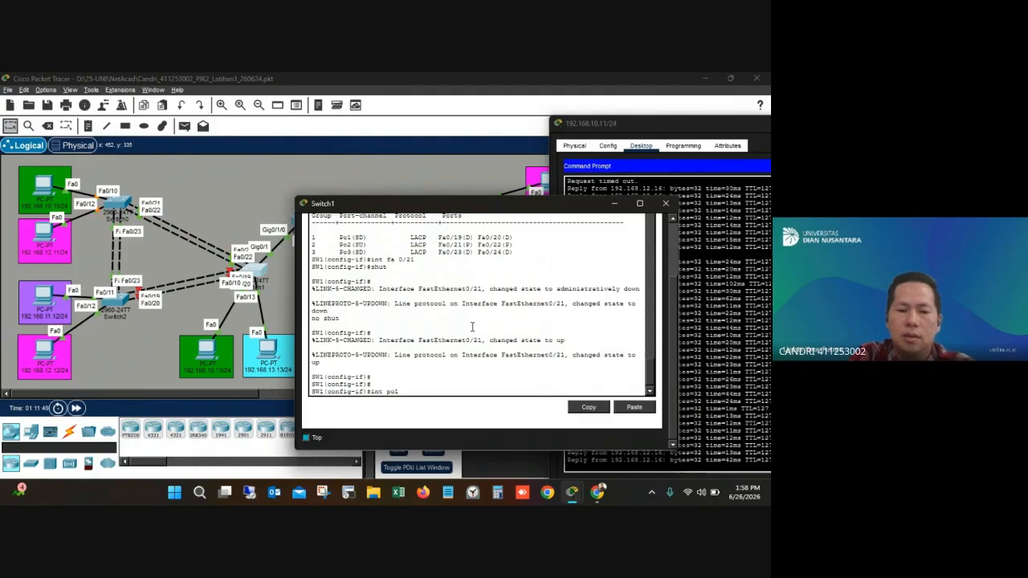
key(Return)
text(no shut)
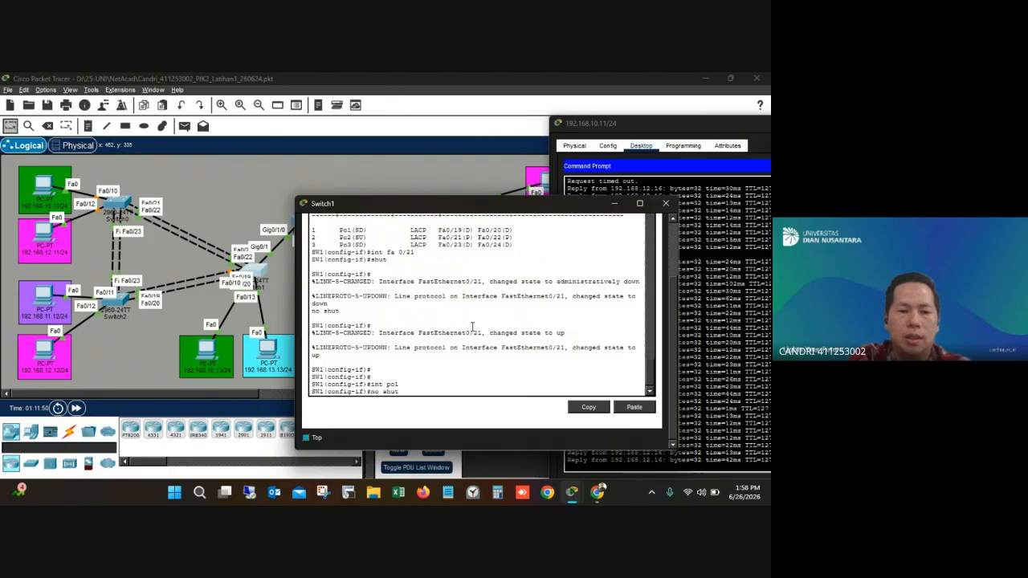
key(Return)
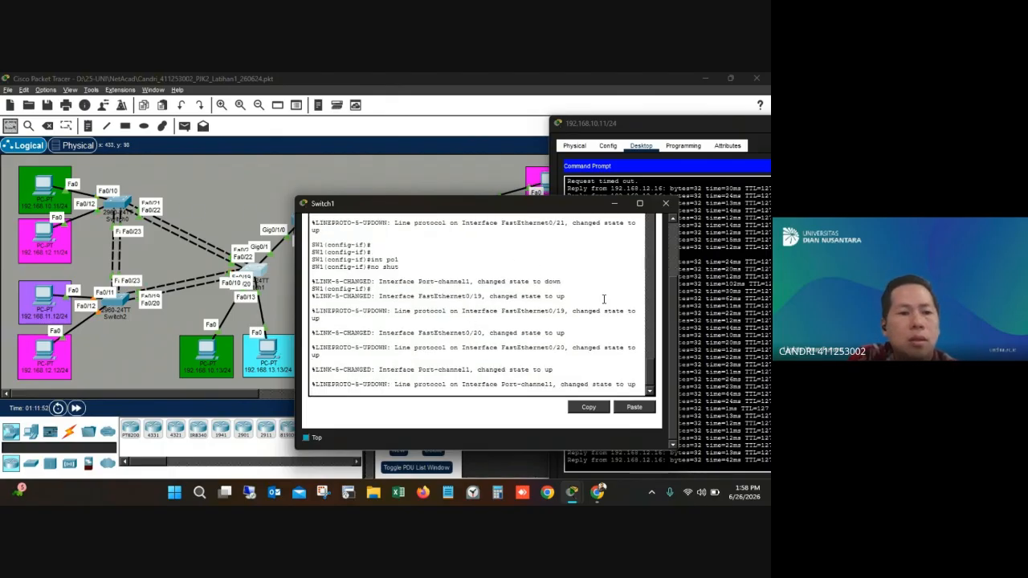
click(723, 293)
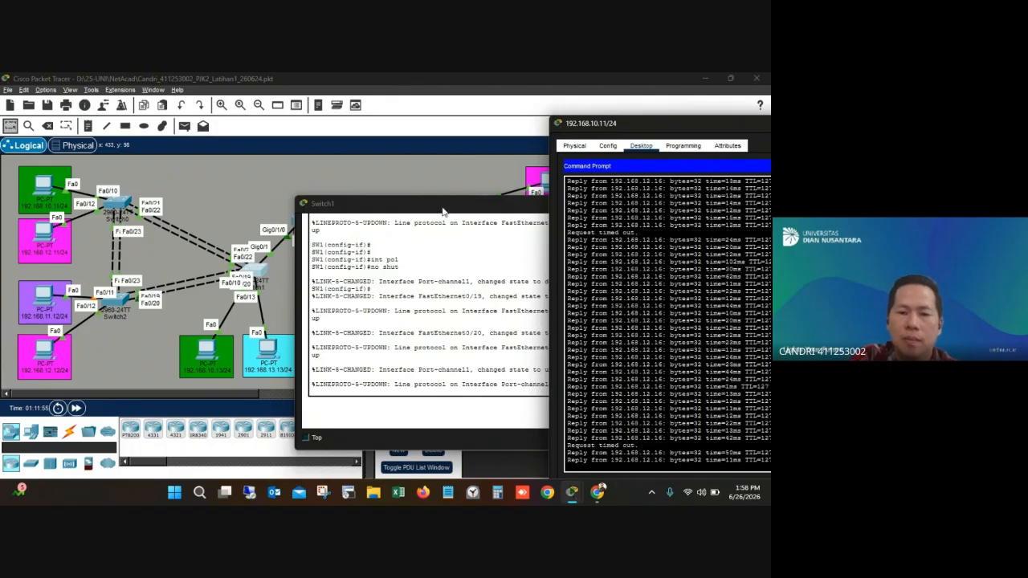
- Close the Switch1 window and clear the ping window away so the whole topology is in view
drag(441, 211, 297, 225)
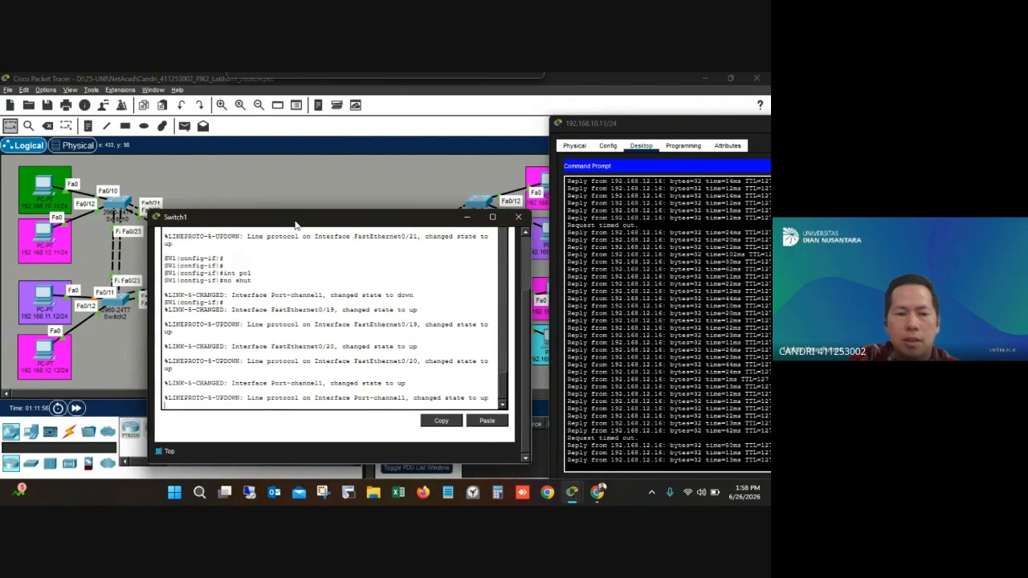
click(519, 217)
drag(721, 120, 486, 130)
click(688, 131)
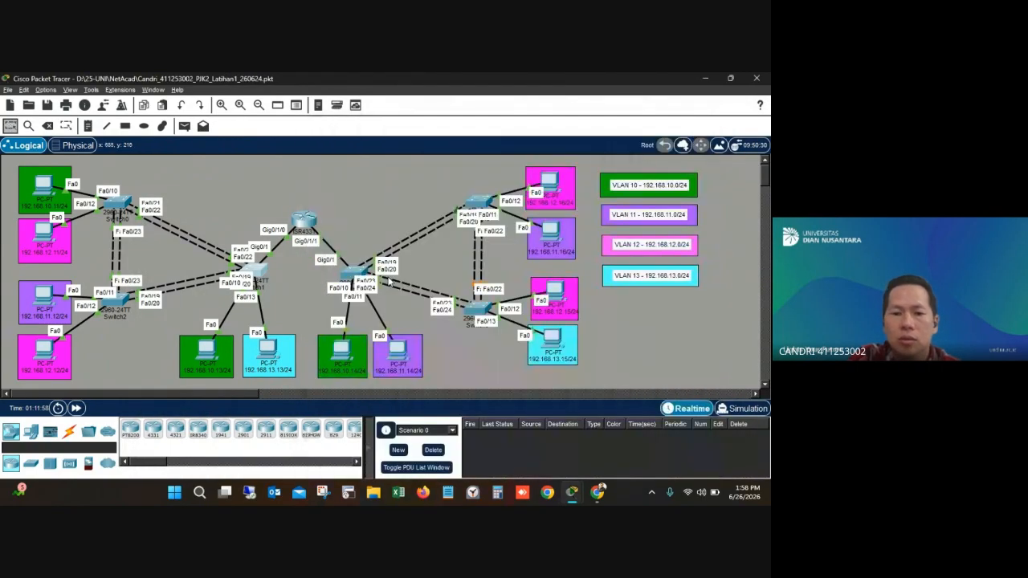